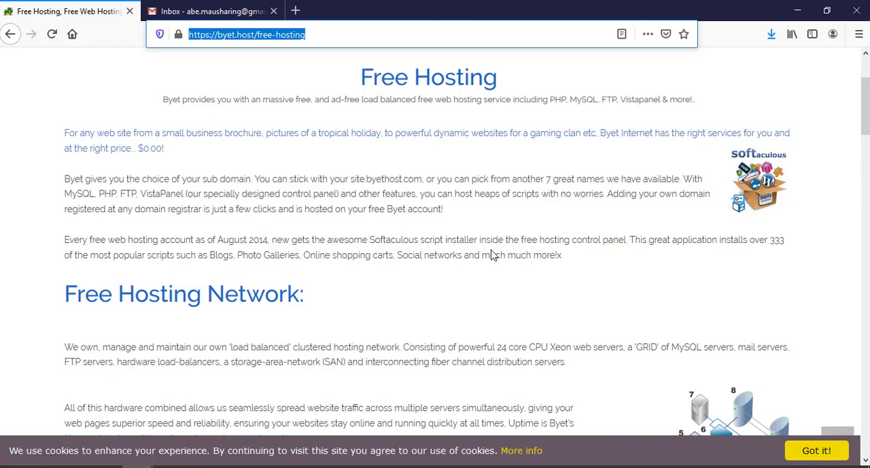
Review the free hosting plan's network description and its main and complete feature lists.
scroll(347, 158, "down", 10)
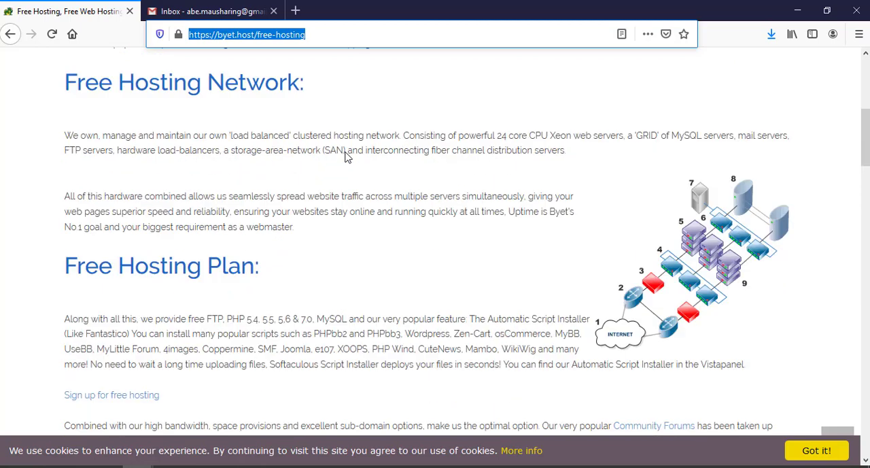
scroll(368, 193, "down", 5)
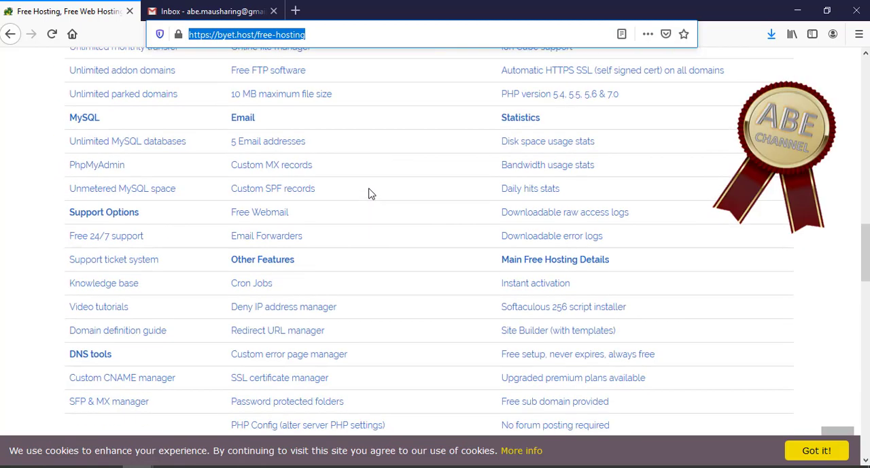
scroll(368, 194, "up", 6)
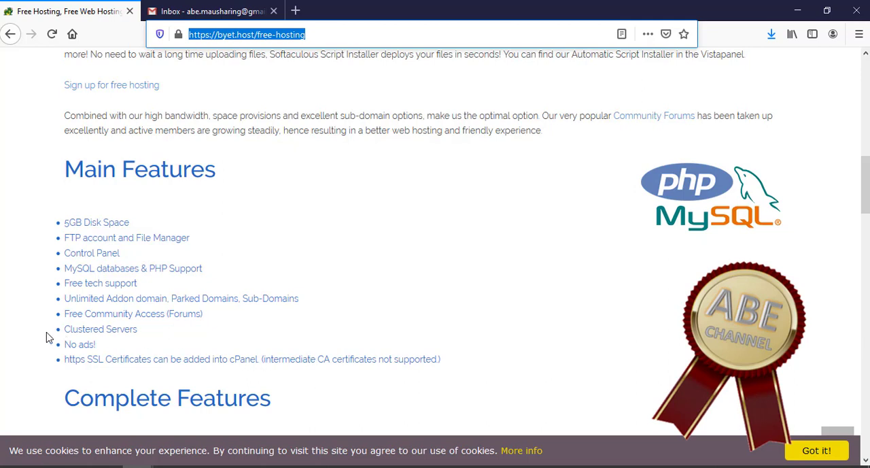
left_click(64, 352)
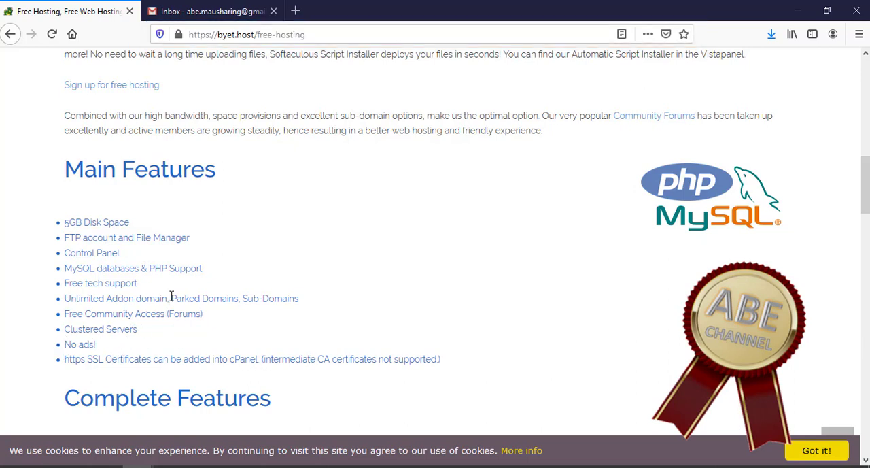
left_click_drag(88, 299, 242, 300)
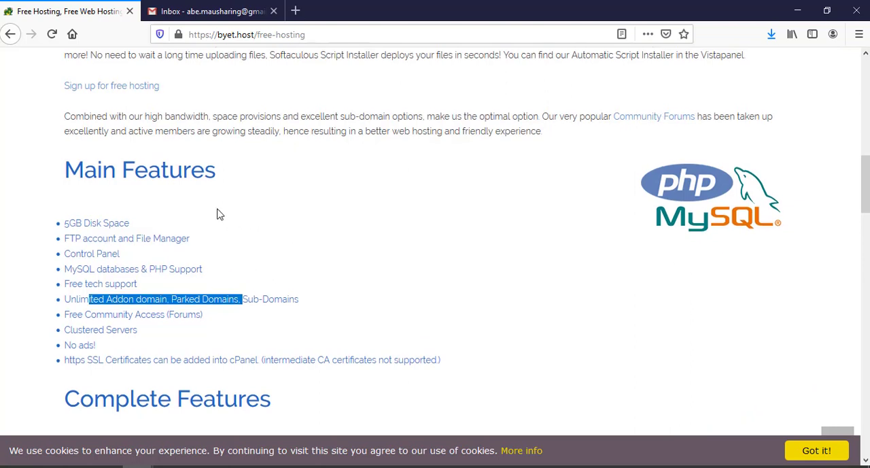
Open the sign-up page for free hosting.
scroll(217, 214, "up", 3)
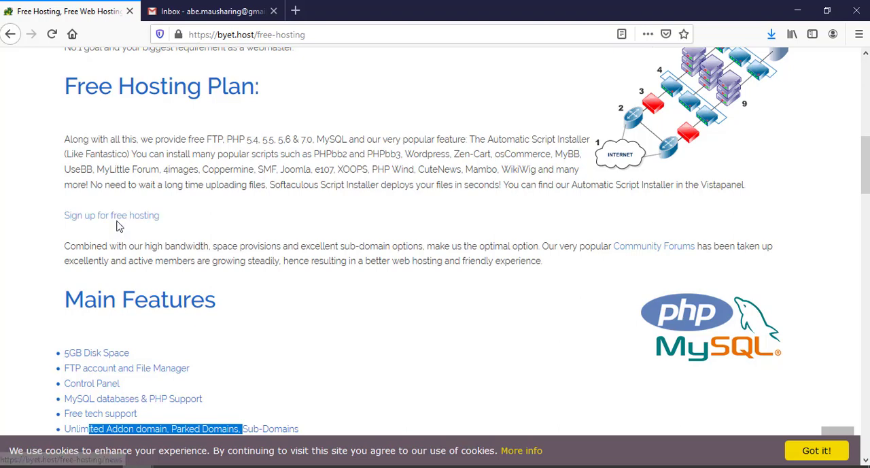
scroll(274, 286, "up", 10)
mouse_move(346, 80)
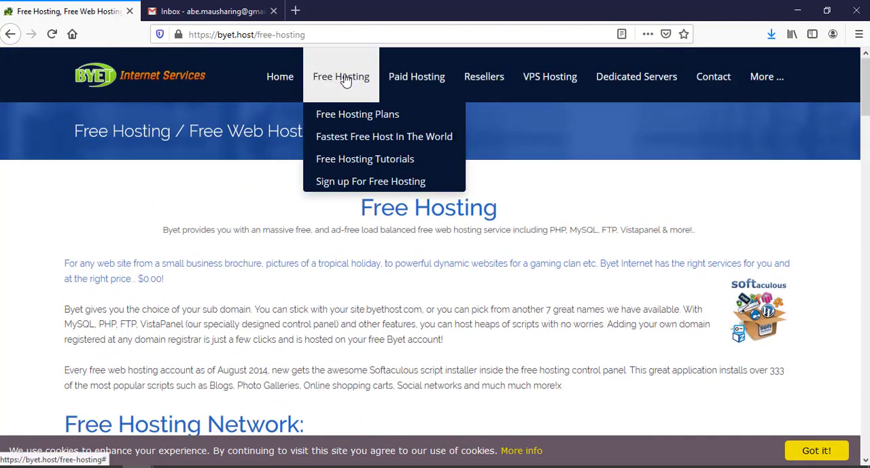
left_click(338, 182)
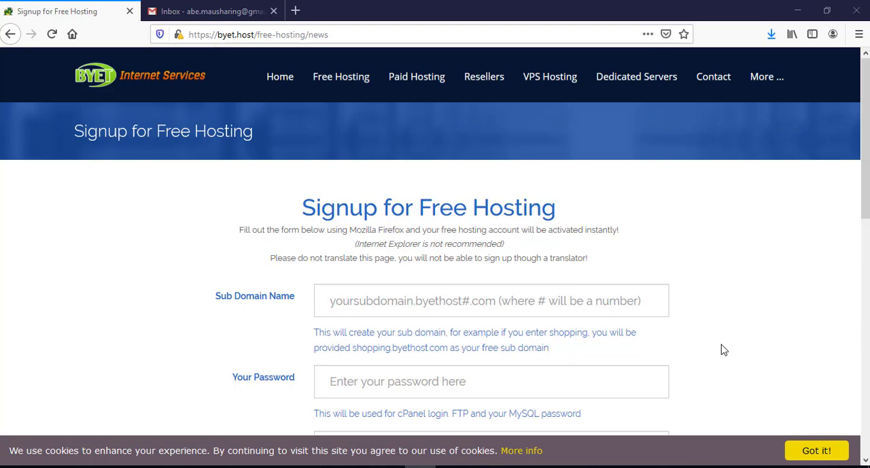
Enter "abe" as the sub domain name in the free hosting signup form.
mouse_move(370, 73)
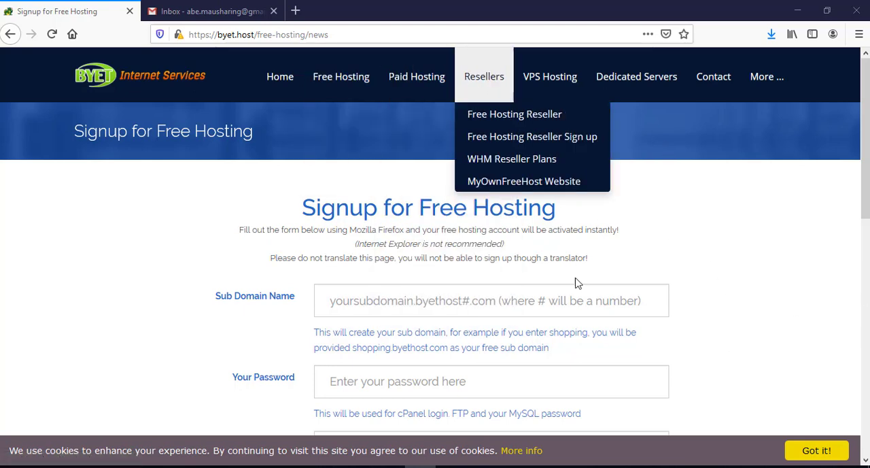
scroll(356, 256, "down", 2)
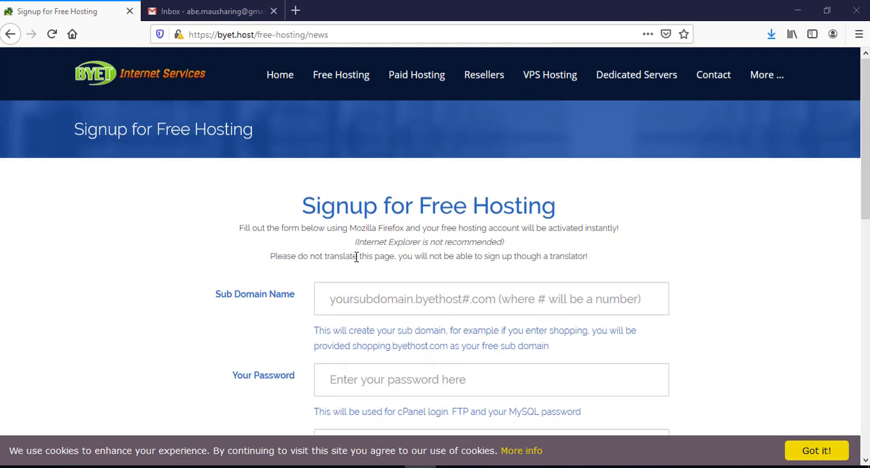
scroll(368, 262, "down", 2)
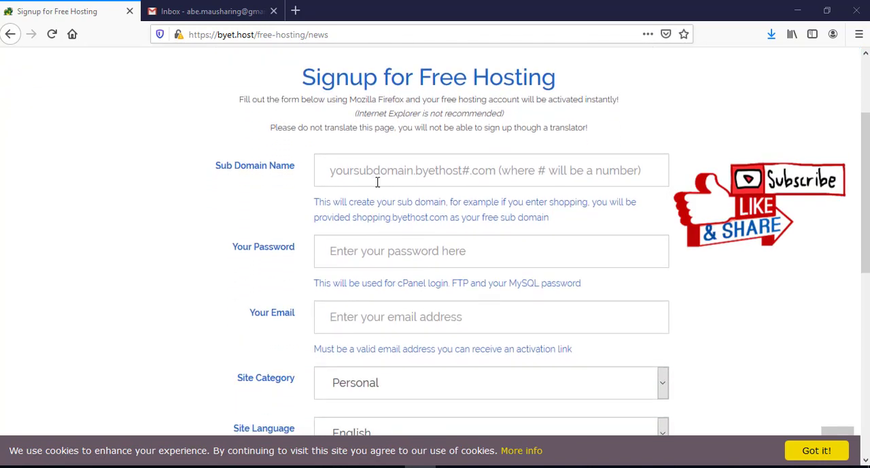
left_click(384, 171)
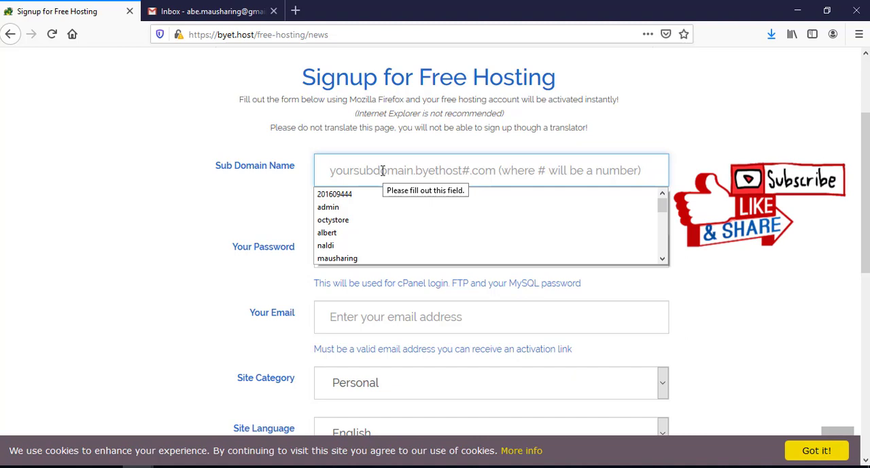
key("Escape")
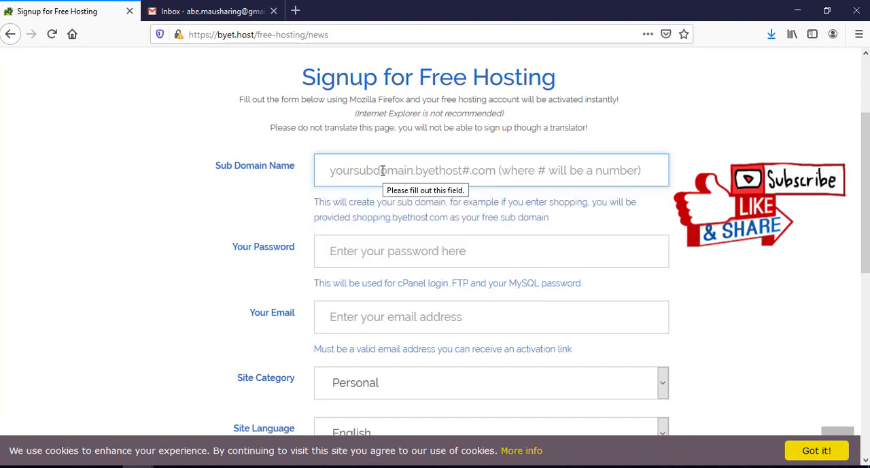
type("abe")
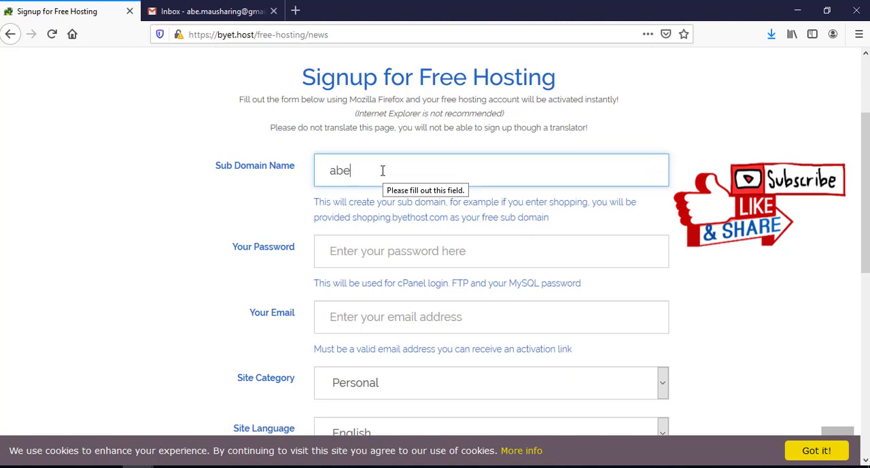
Read the note on what the password is used for and enter the account password in the signup form.
left_click(379, 251)
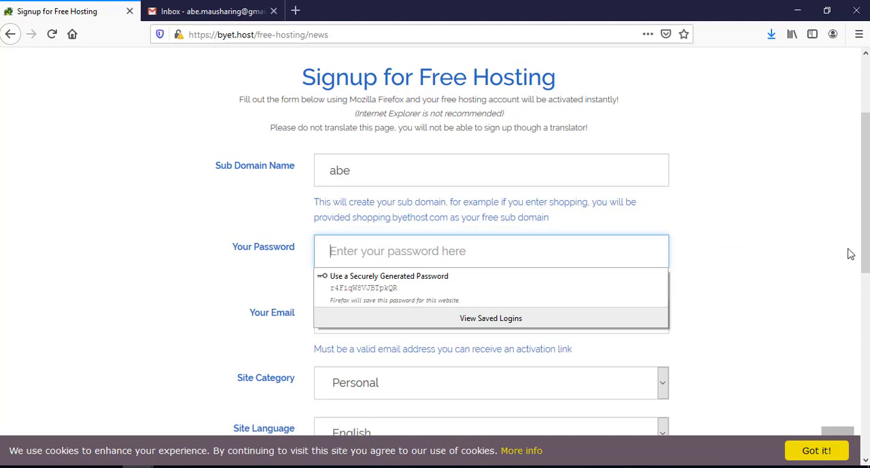
left_click(769, 207)
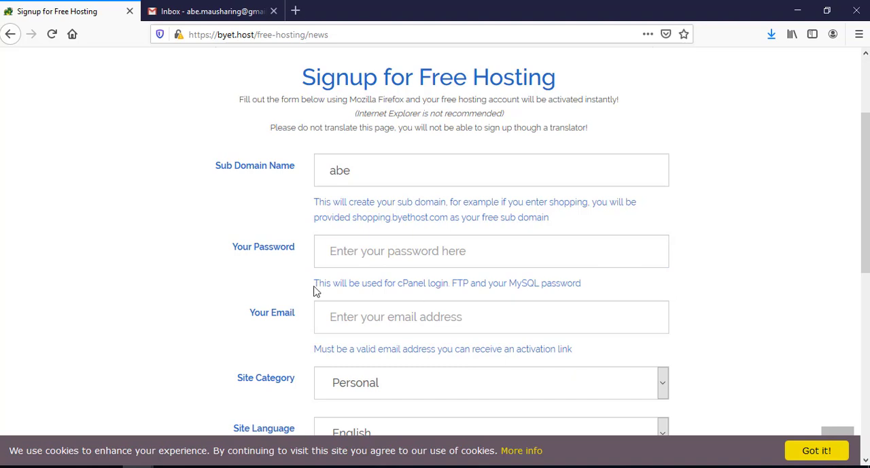
left_click_drag(315, 291, 566, 286)
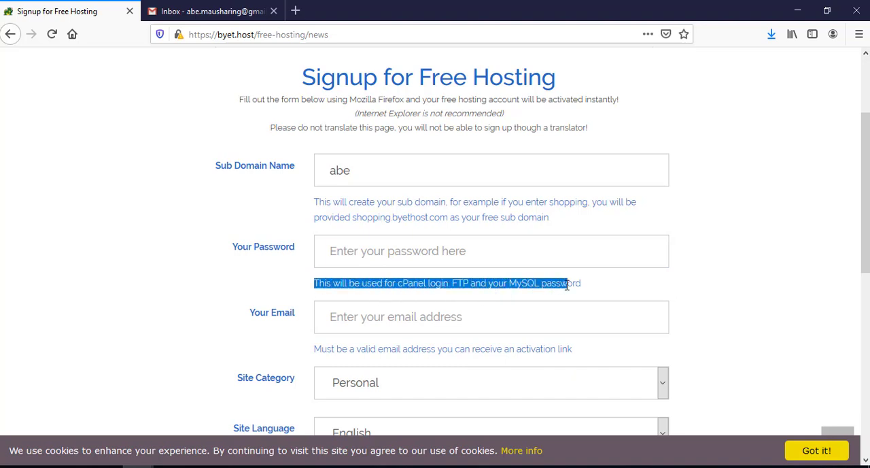
left_click(645, 288)
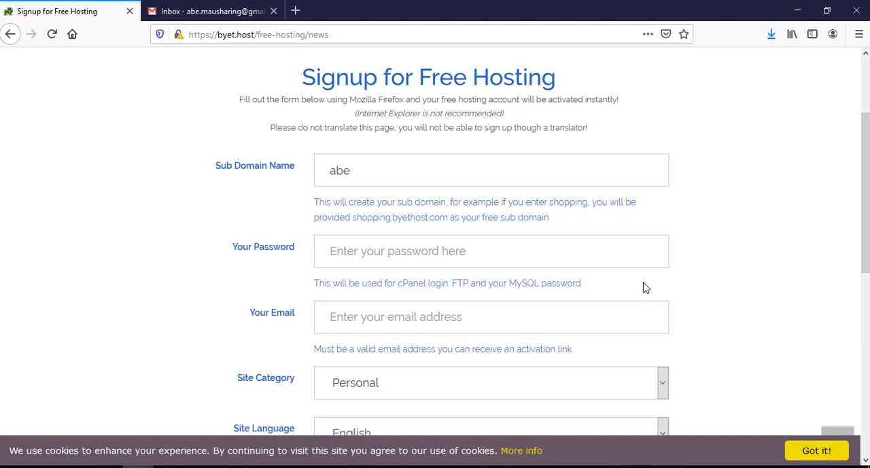
left_click(565, 253)
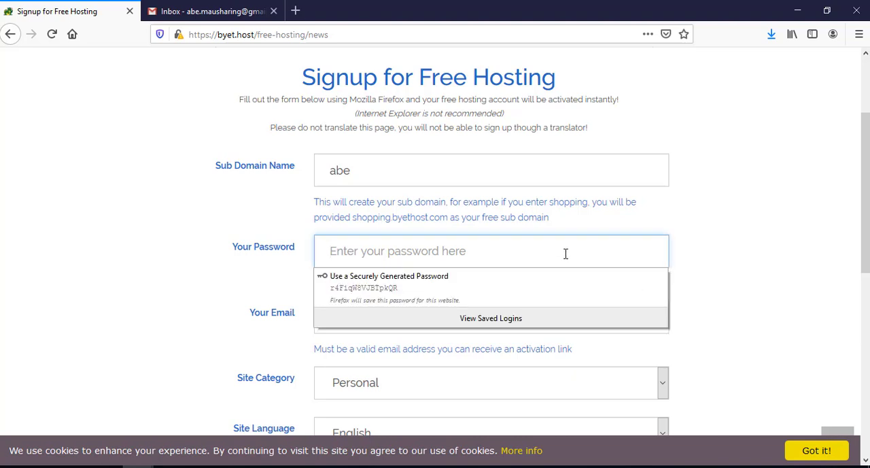
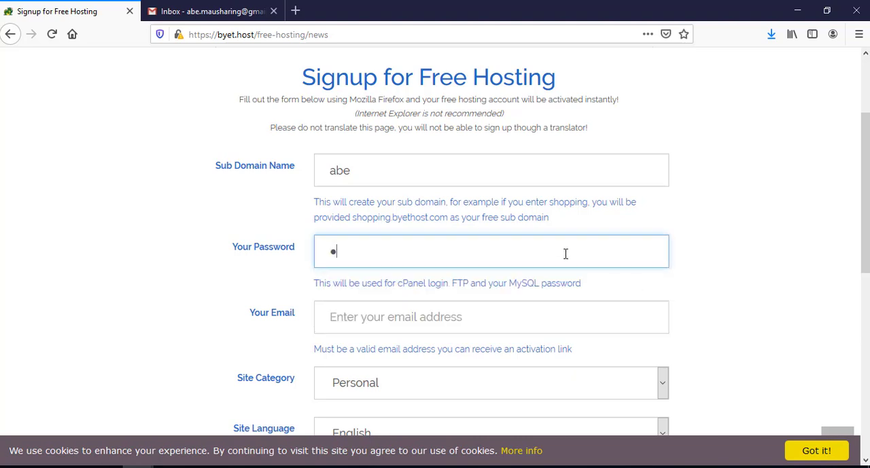
Fill in the registrant's email address in the signup form.
left_click(530, 326)
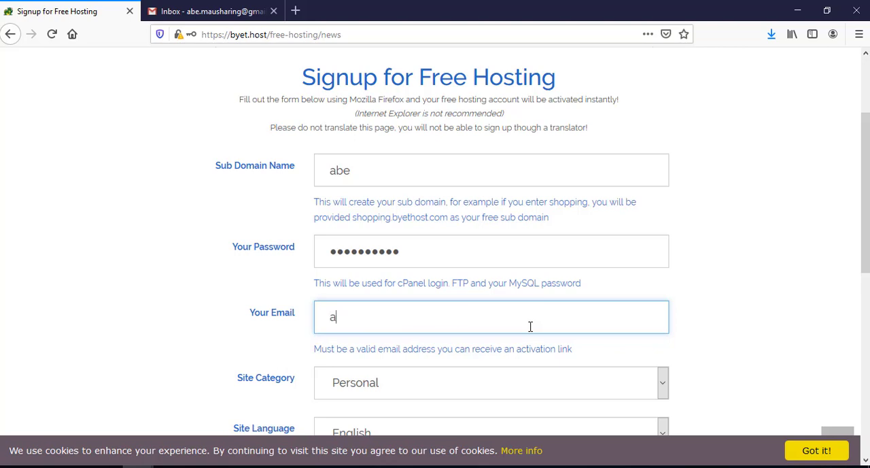
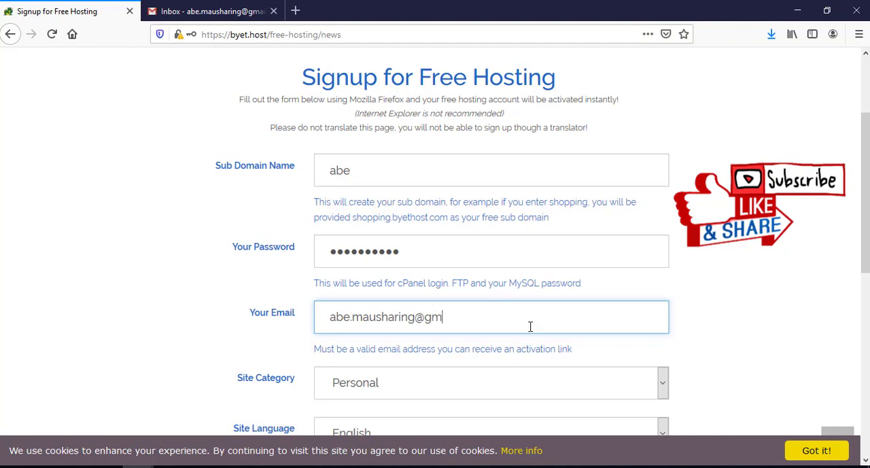
Choose Personal as the site category and keep English as the site language.
scroll(538, 332, "down", 1)
scroll(538, 332, "down", 1)
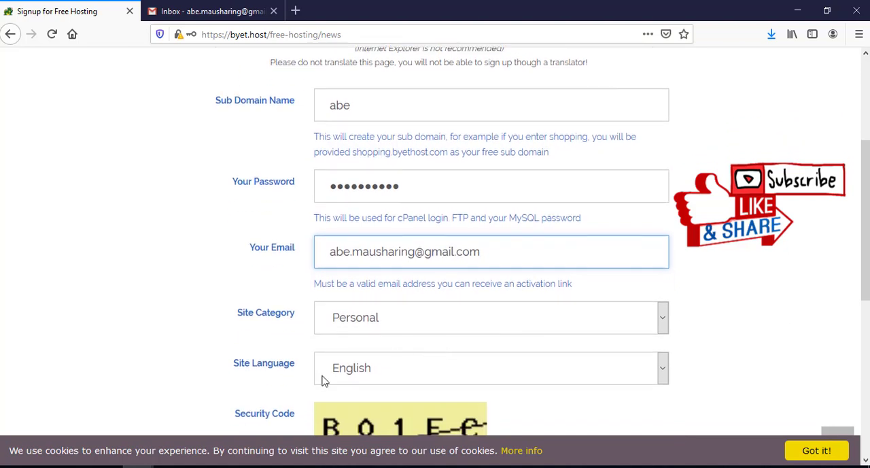
scroll(344, 342, "down", 2)
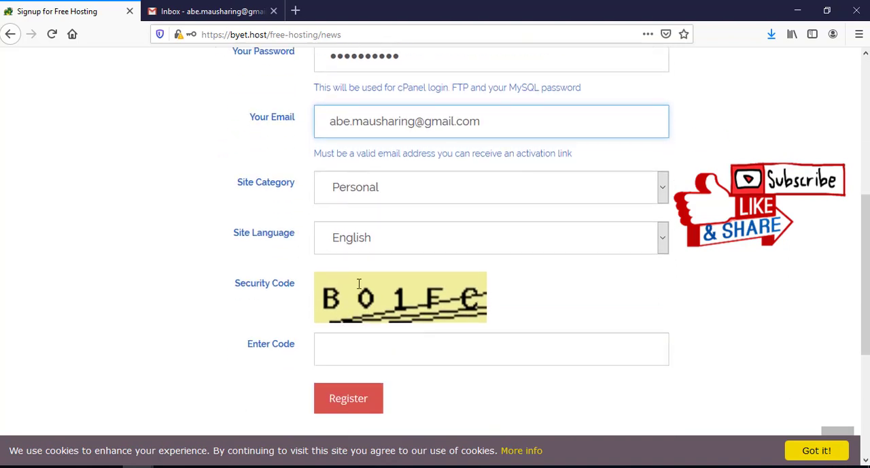
left_click(411, 197)
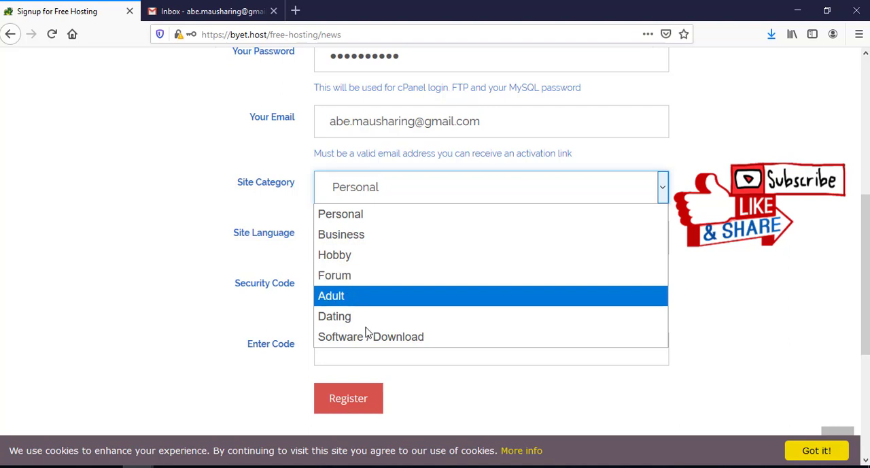
left_click(384, 215)
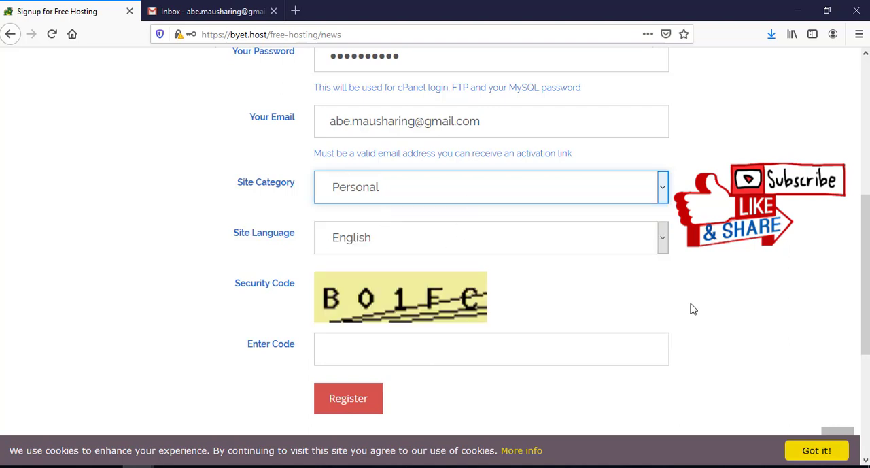
left_click(402, 246)
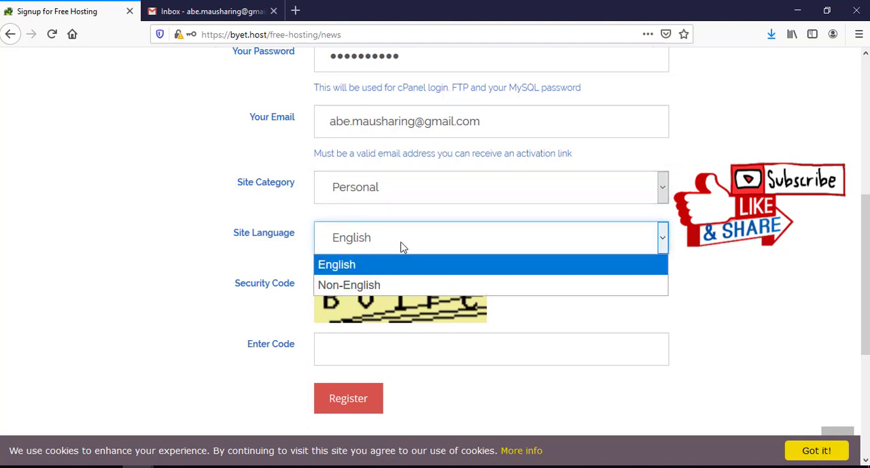
left_click(402, 247)
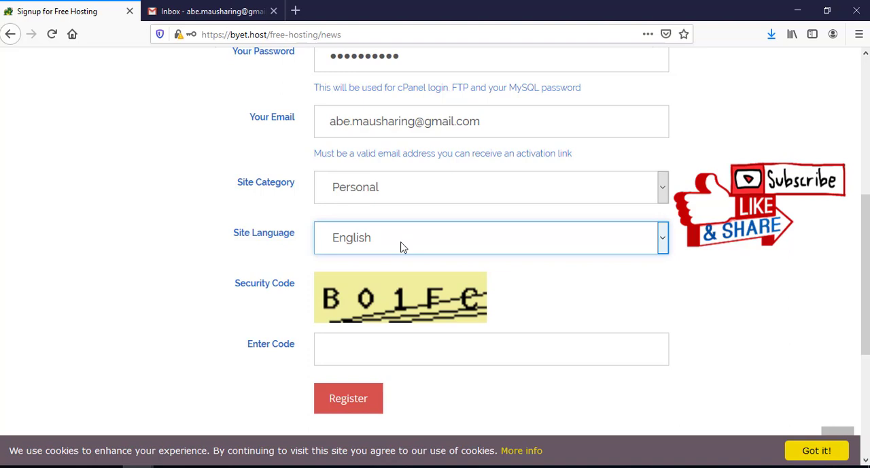
Enter the security code shown in the image and try to submit the registration.
left_click(369, 363)
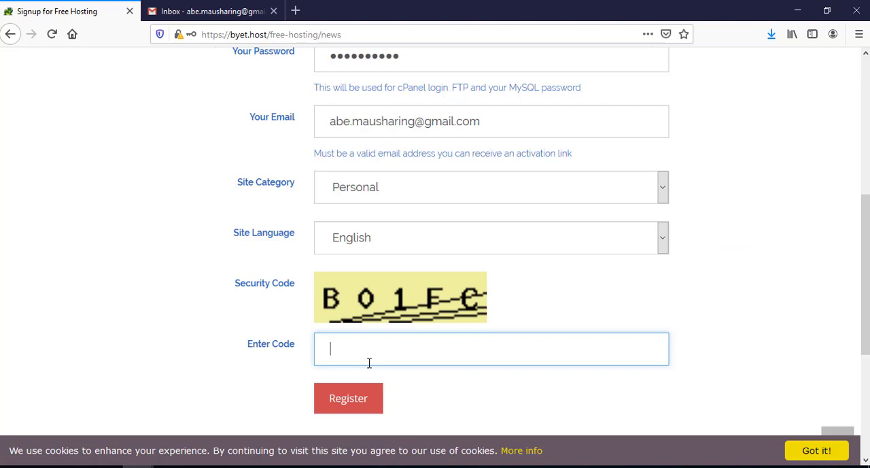
type("B01FC")
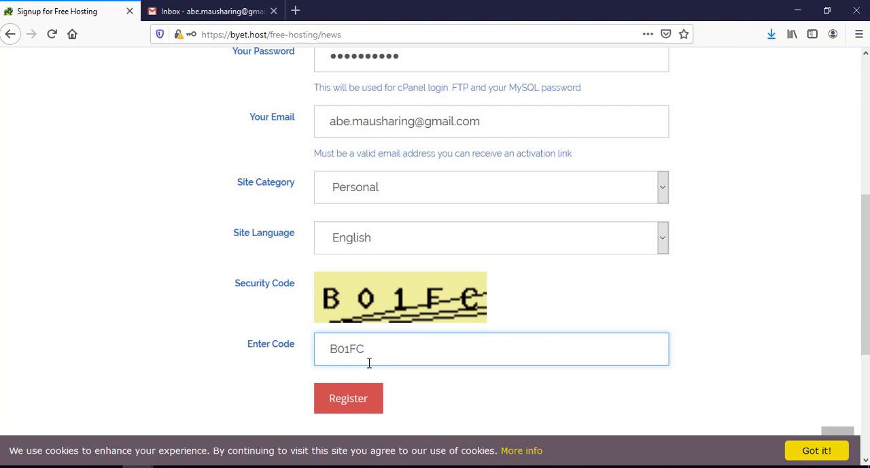
left_click(367, 403)
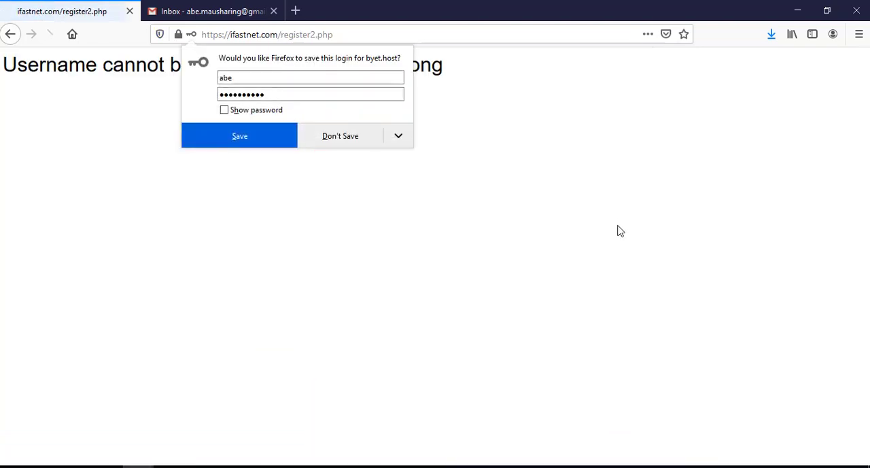
Decline saving the login, read the registration error message, and return to the signup form.
left_click(323, 138)
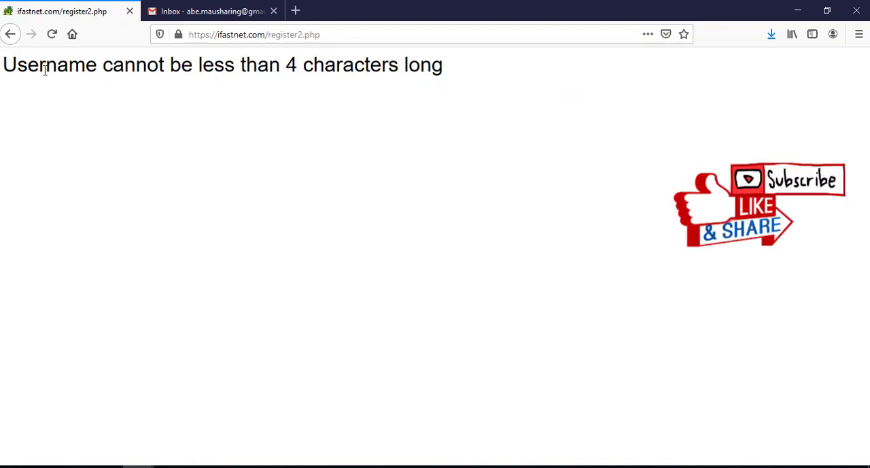
left_click_drag(2, 65, 485, 70)
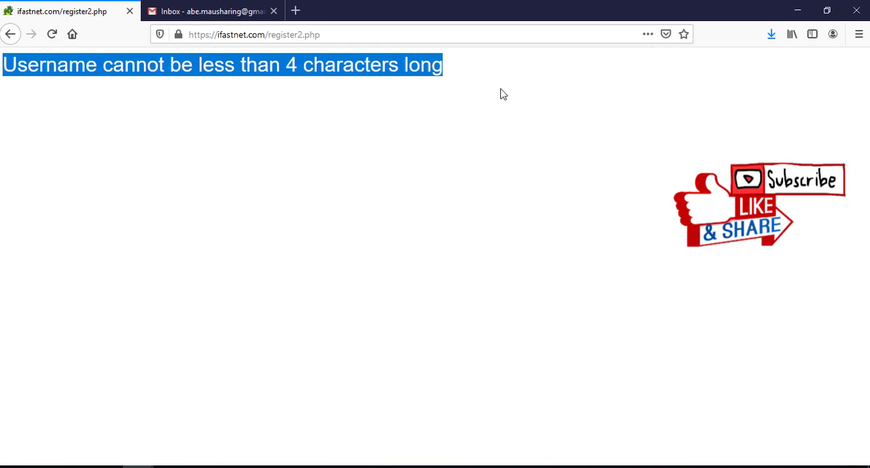
left_click(10, 37)
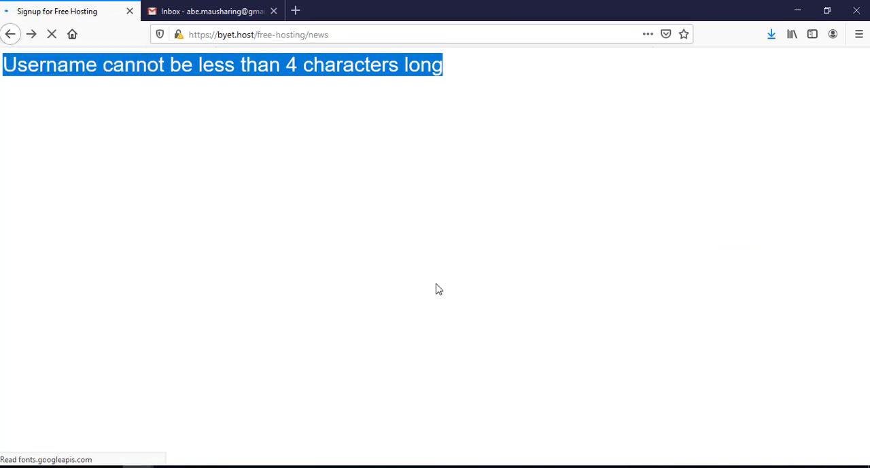
Replace the subdomain name in the signup form with the registrant's first name.
scroll(460, 284, "up", 3)
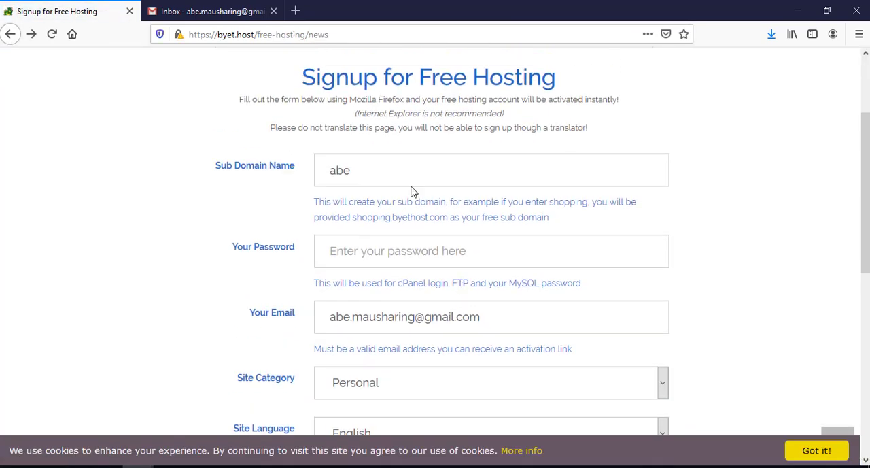
left_click_drag(404, 169, 233, 165)
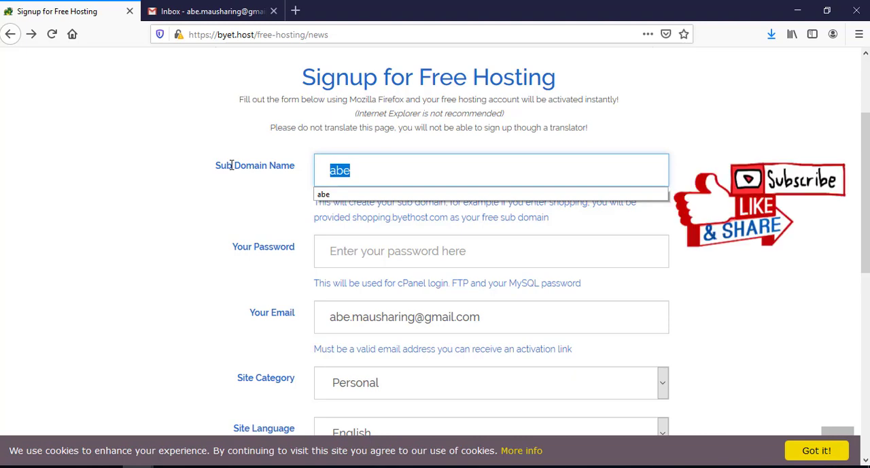
type("albert")
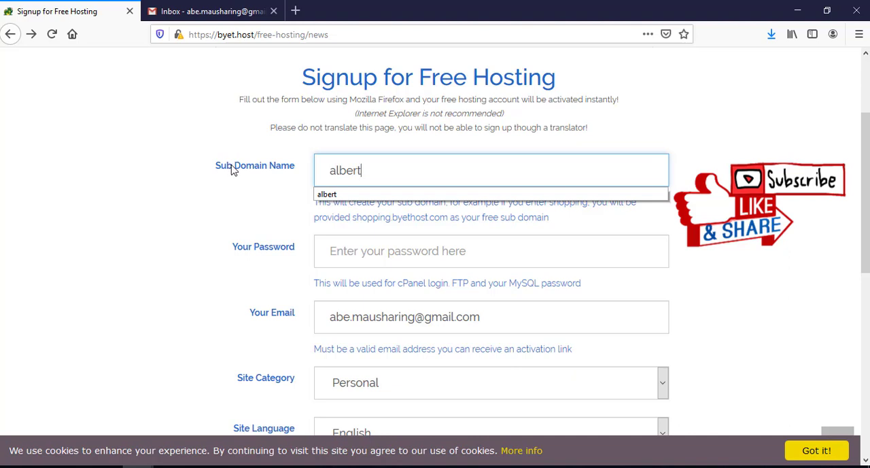
left_click(251, 215)
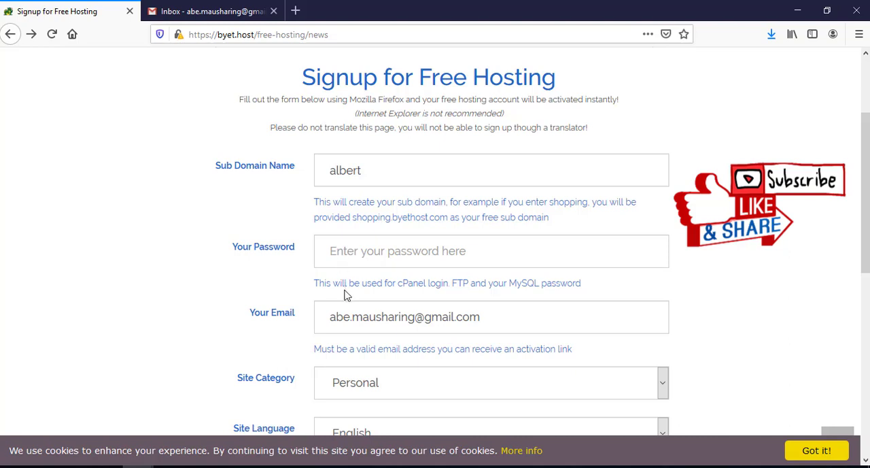
left_click(390, 168)
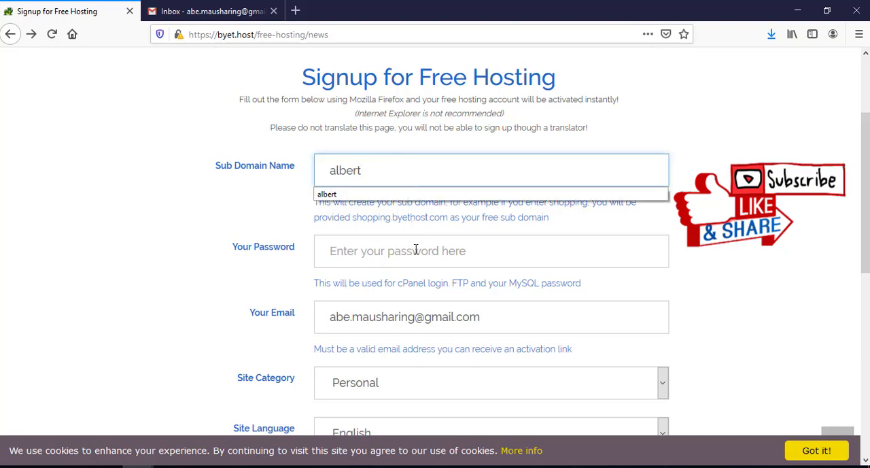
Enter the account password in the signup form and submit the registration.
left_click(373, 253)
scroll(372, 253, "down", 2)
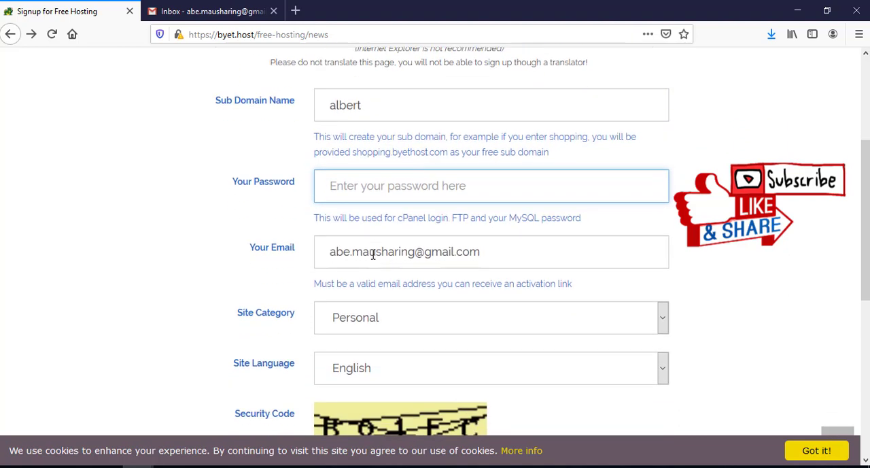
type("********")
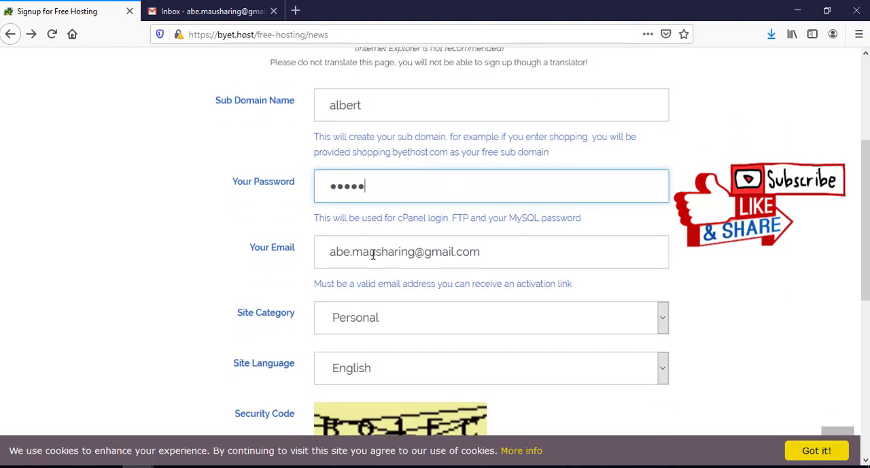
scroll(376, 253, "down", 8)
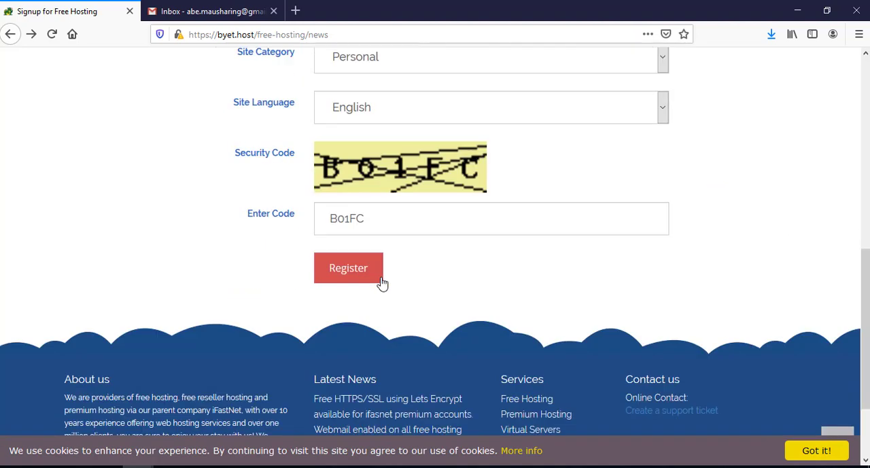
left_click(354, 266)
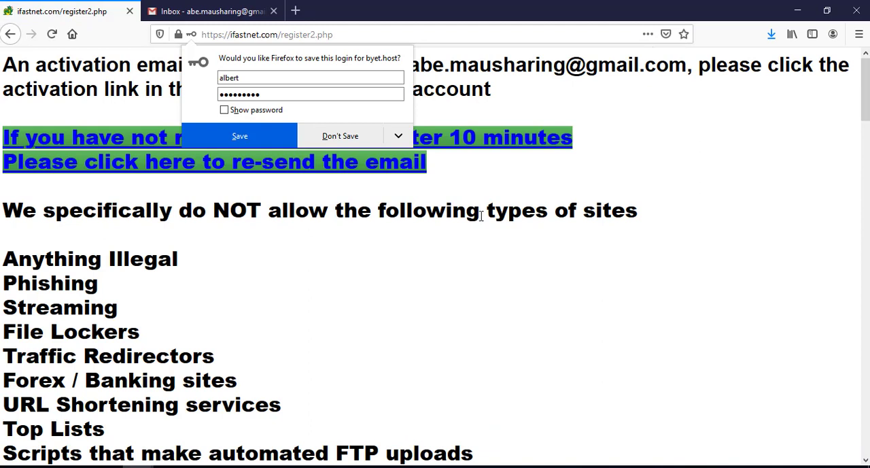
Decline saving the login and read the activation email notice and the list of disallowed site types.
left_click(341, 139)
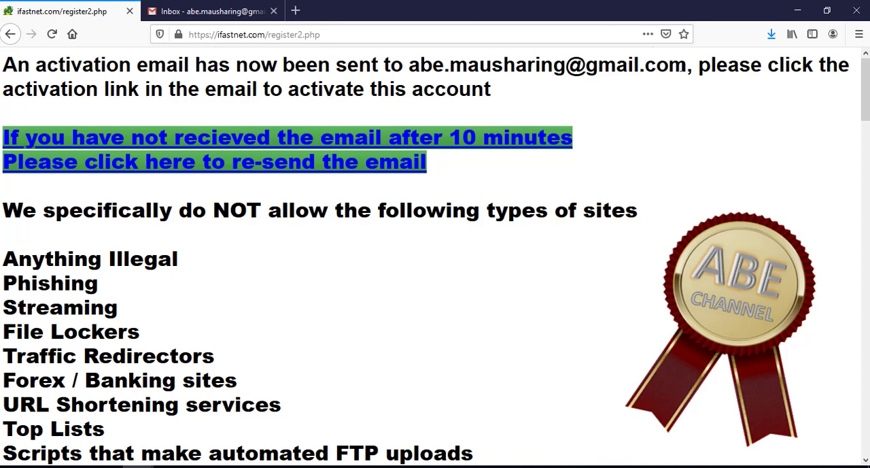
left_click_drag(687, 65, 410, 72)
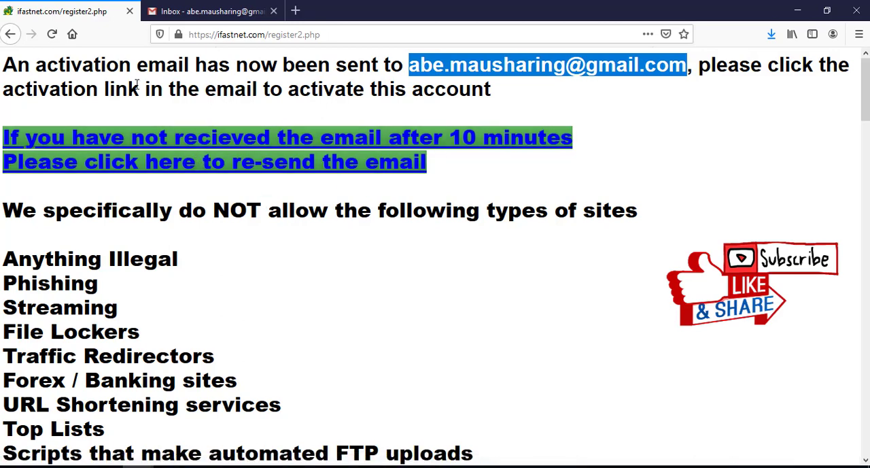
scroll(209, 204, "down", 2)
scroll(210, 202, "down", 1)
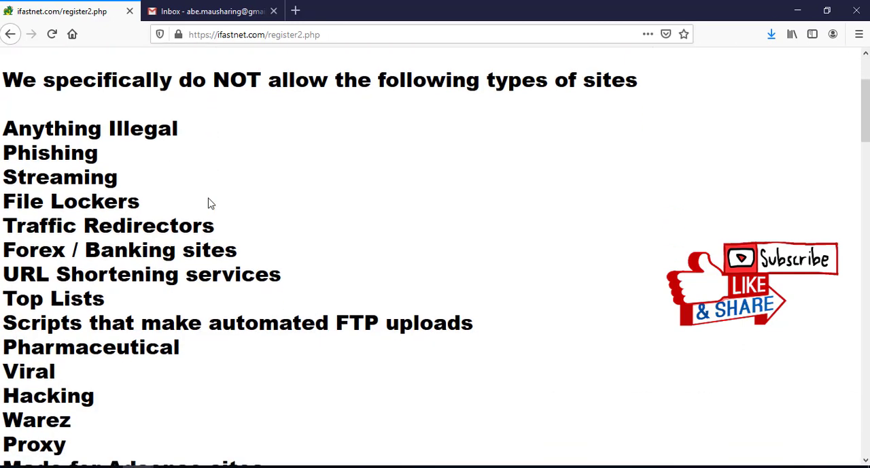
scroll(231, 202, "up", 3)
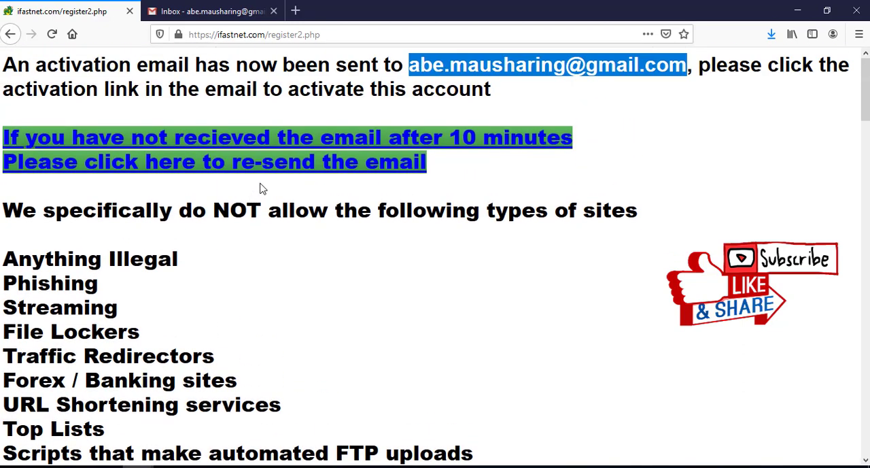
Switch to Gmail and open the Hosting Activation email in the Spam folder.
left_click(200, 13)
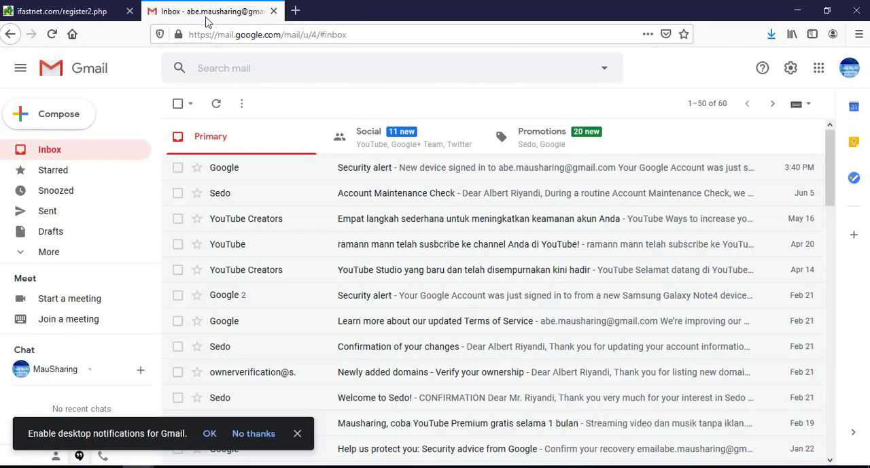
left_click(63, 157)
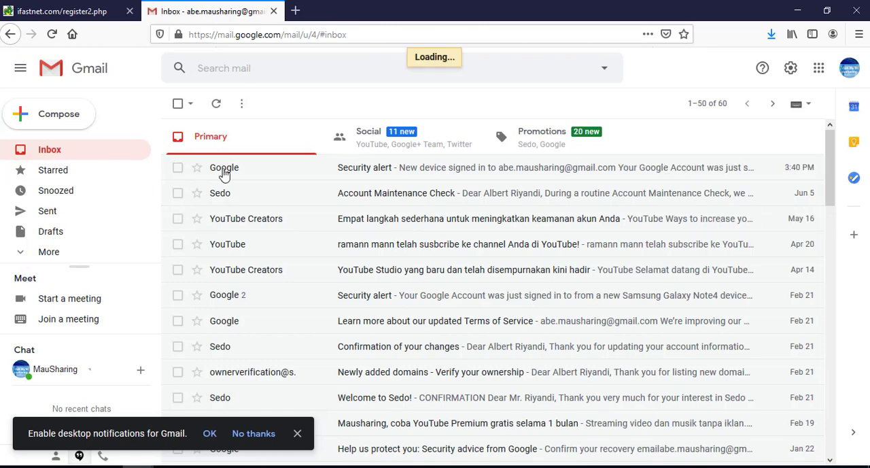
scroll(272, 184, "down", 2)
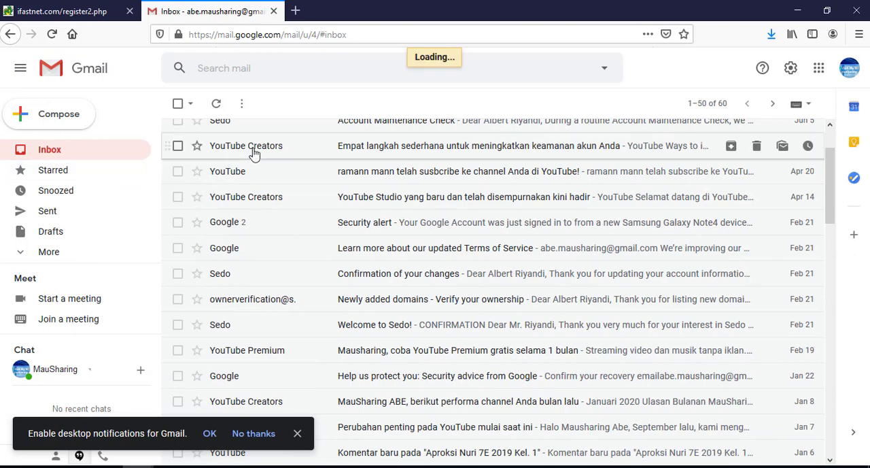
left_click(26, 254)
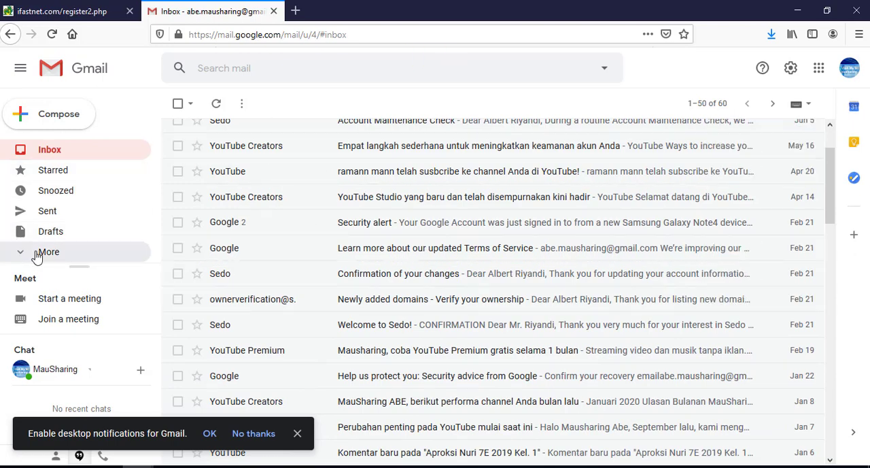
scroll(129, 239, "down", 3)
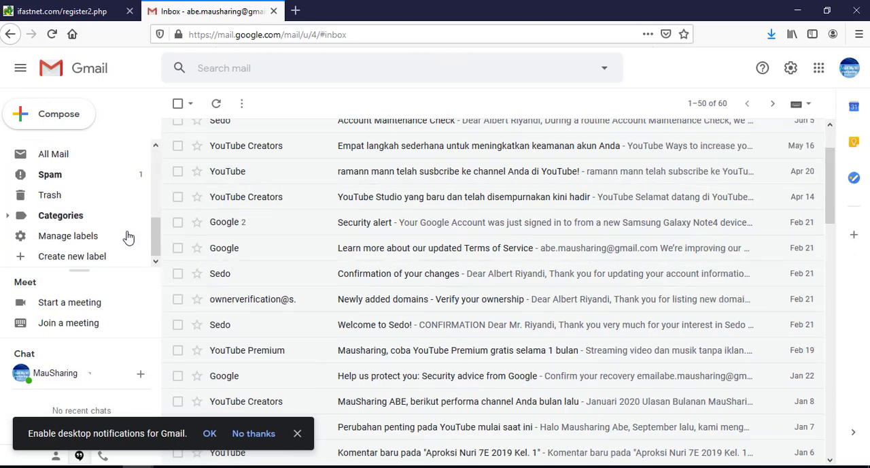
left_click(58, 177)
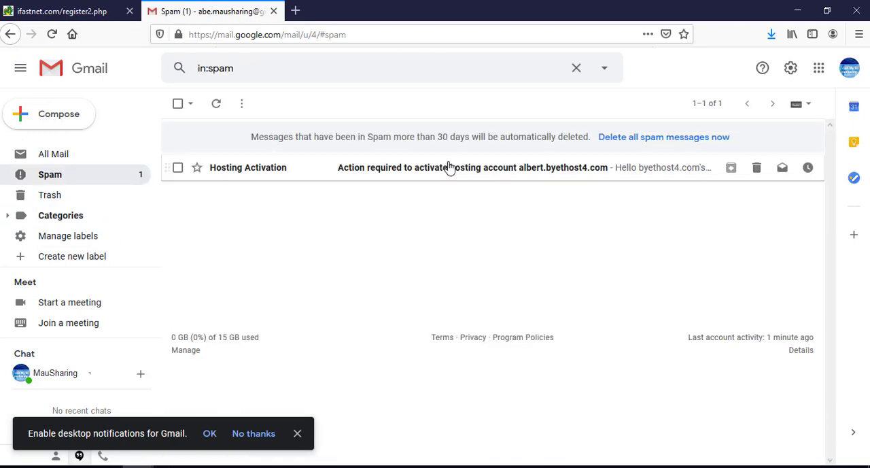
left_click(498, 172)
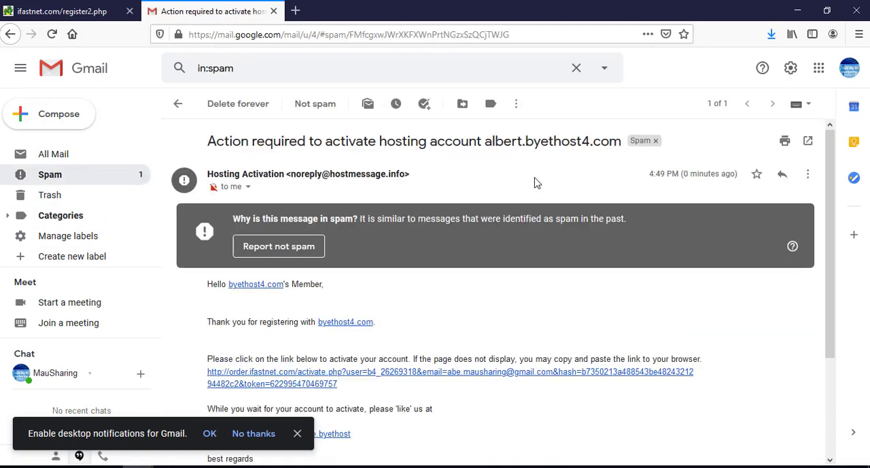
Follow the account activation link in the email body.
scroll(534, 183, "down", 2)
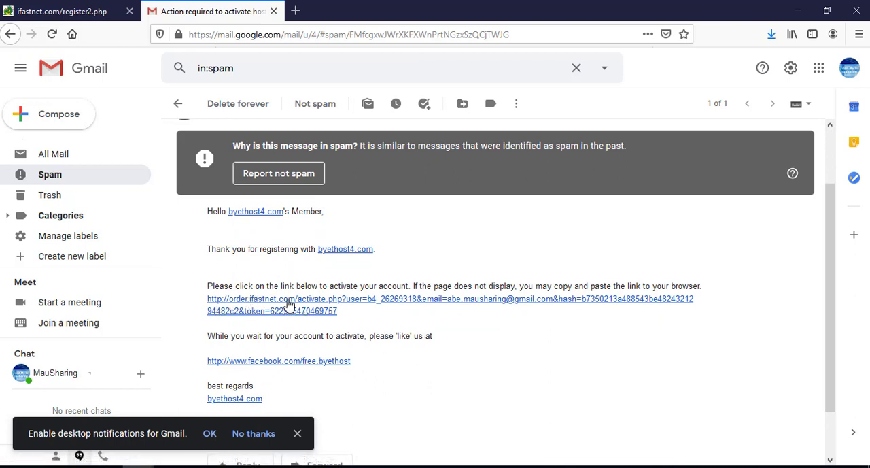
scroll(457, 307, "down", 2)
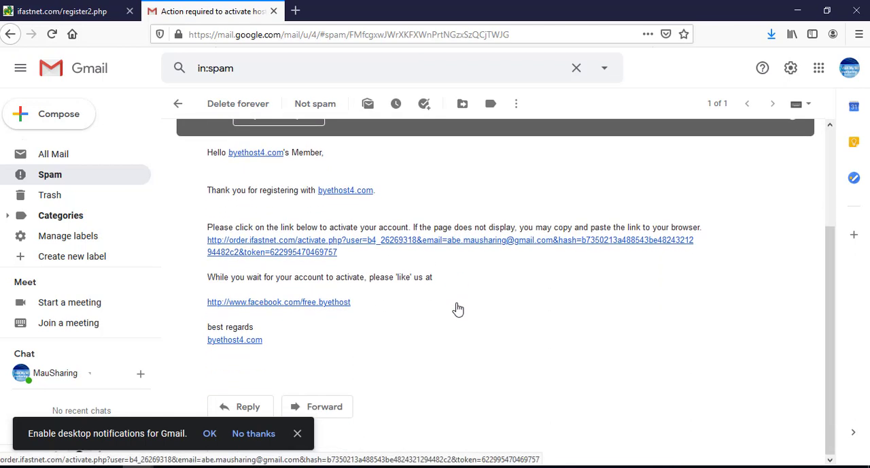
left_click(291, 252)
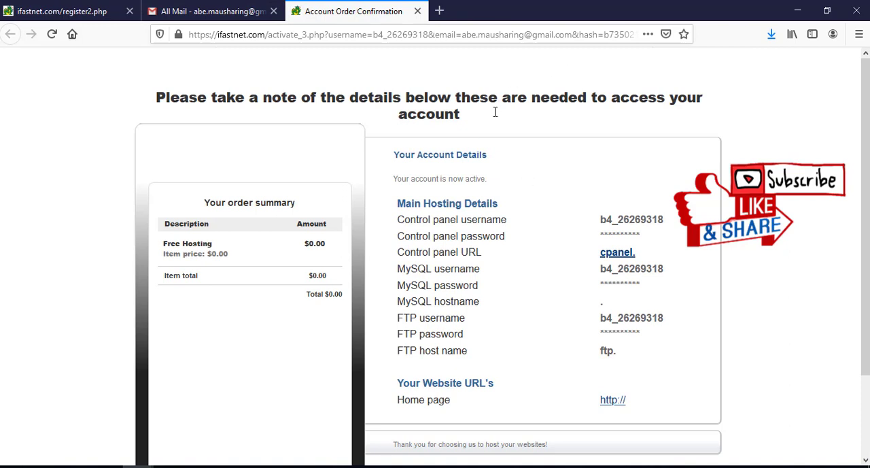
Review the control panel, MySQL and FTP usernames on the account confirmation page.
scroll(548, 169, "down", 2)
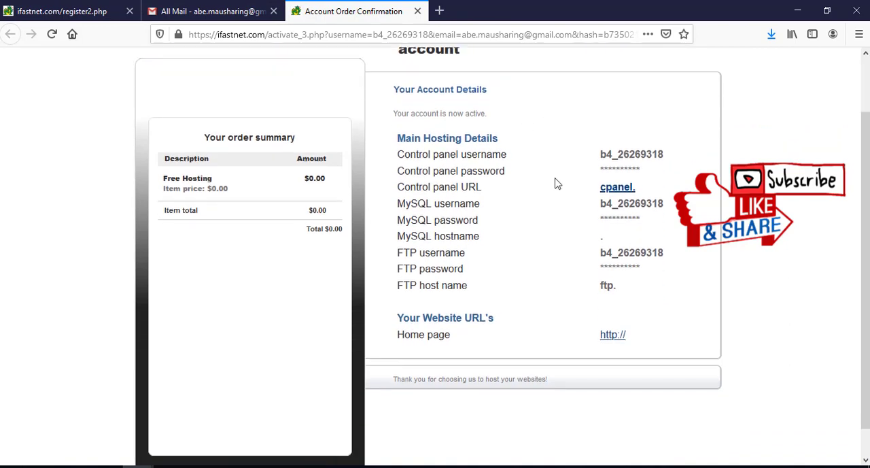
scroll(550, 194, "up", 1)
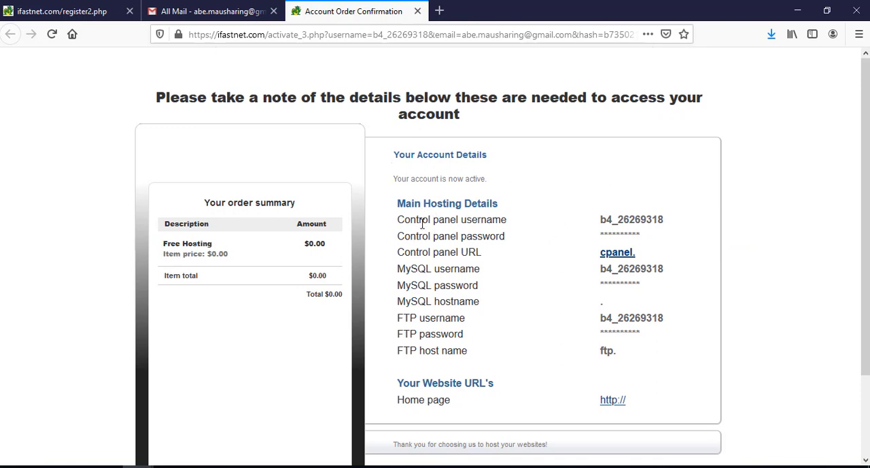
left_click_drag(602, 221, 665, 220)
key("ctrl+c")
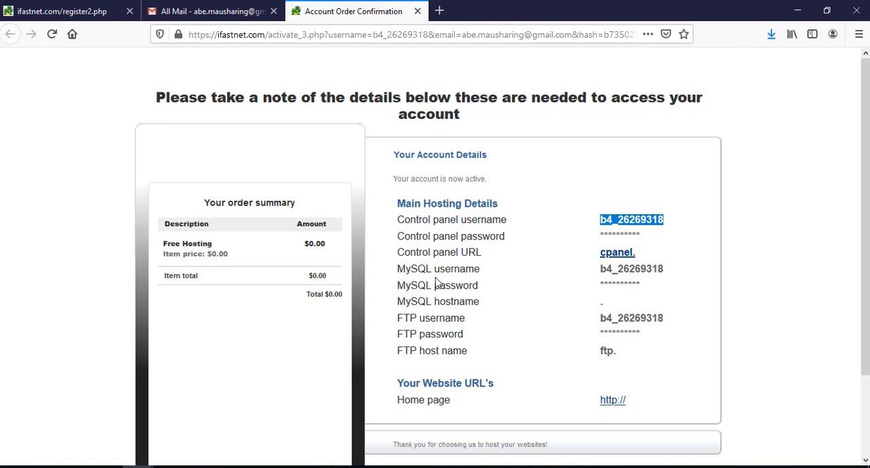
left_click_drag(405, 269, 482, 271)
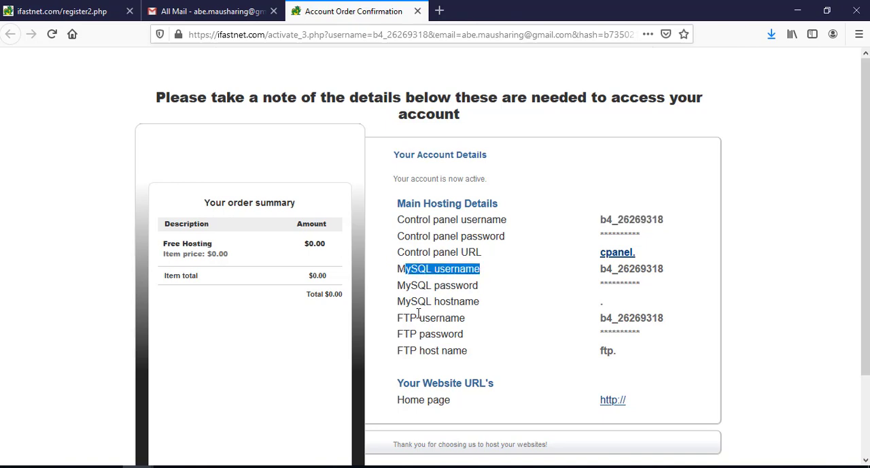
left_click_drag(418, 314, 501, 321)
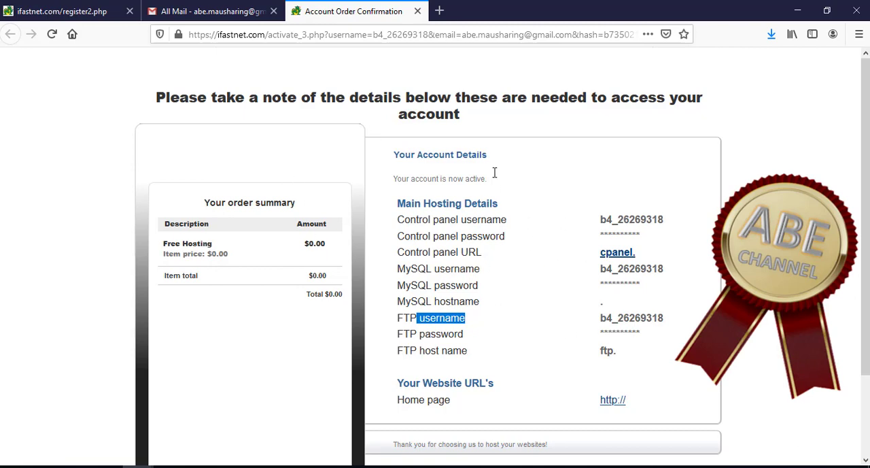
Return to Gmail and open the new site's URL from the byethost4.com hosting details email in Spam.
left_click(200, 11)
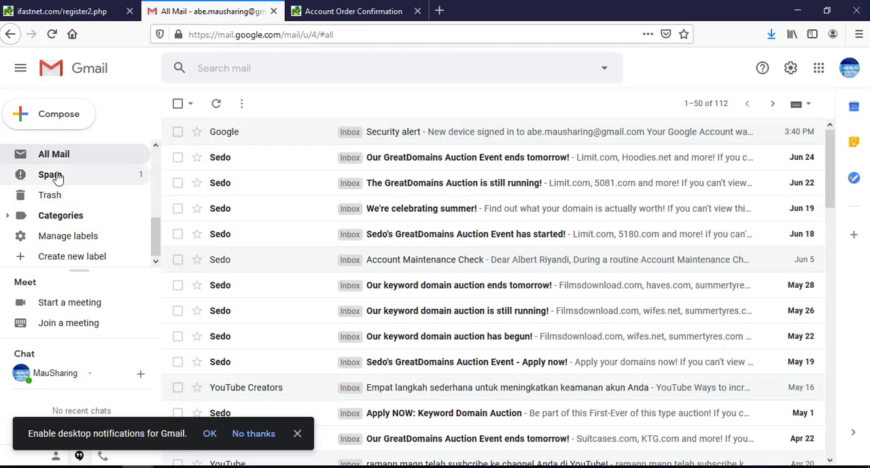
left_click(425, 210)
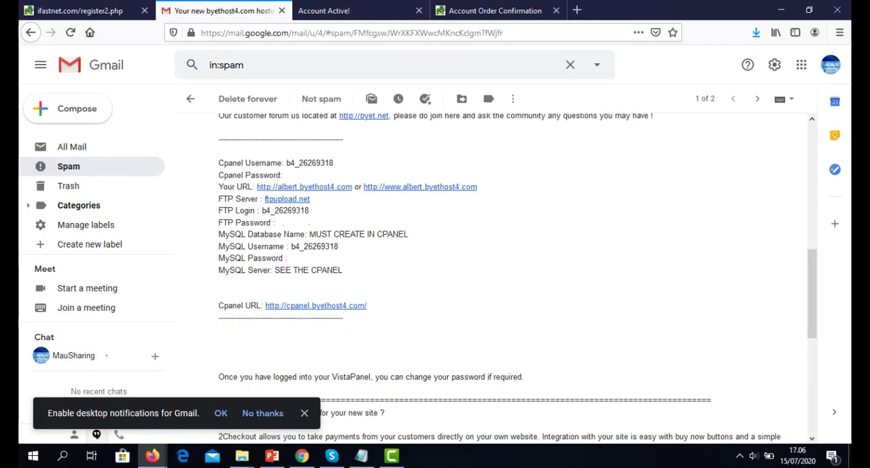
left_click(304, 186)
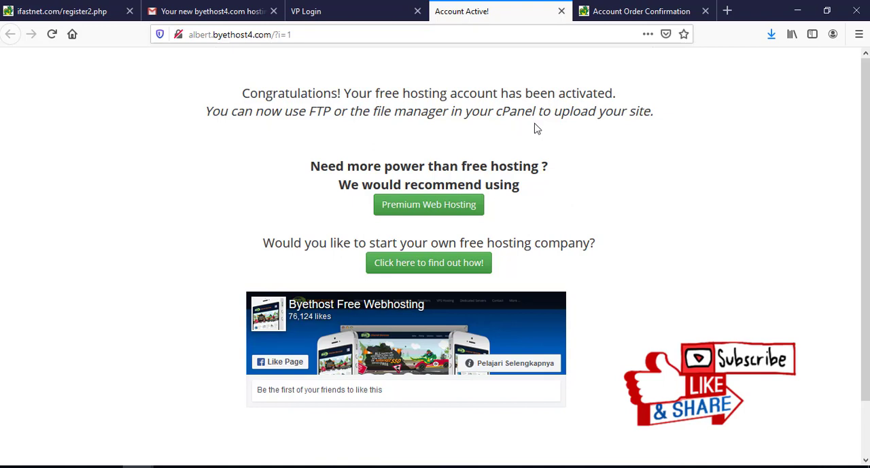
Switch to the VistaPanel login page and check its address, cpanel.byethost.com.
left_click(372, 17)
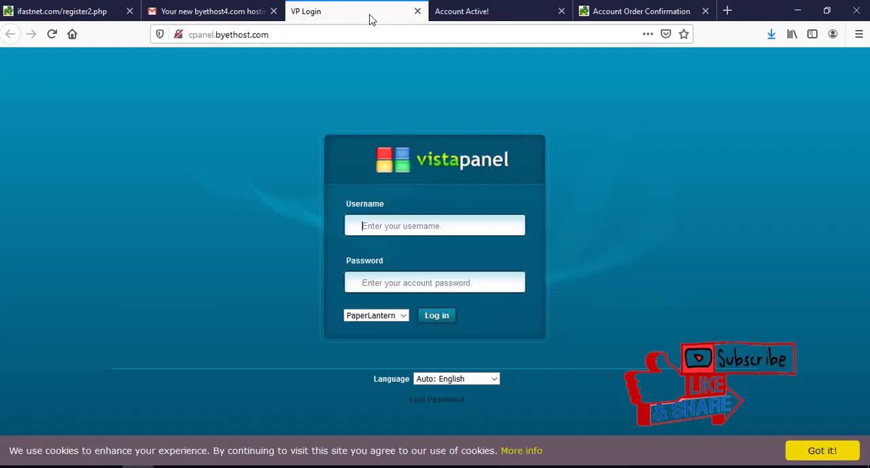
left_click(462, 33)
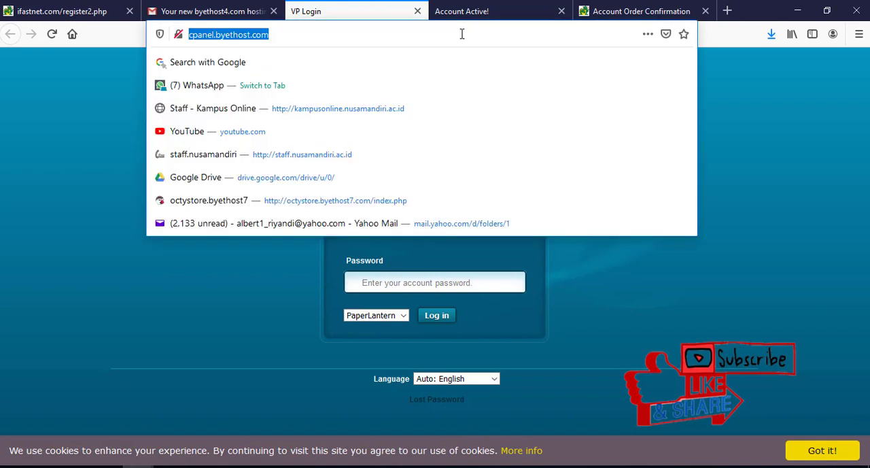
left_click(461, 33)
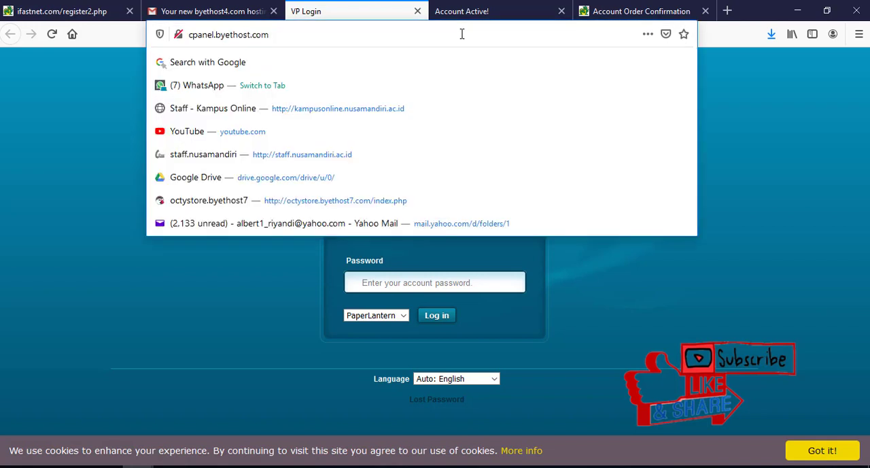
left_click(741, 100)
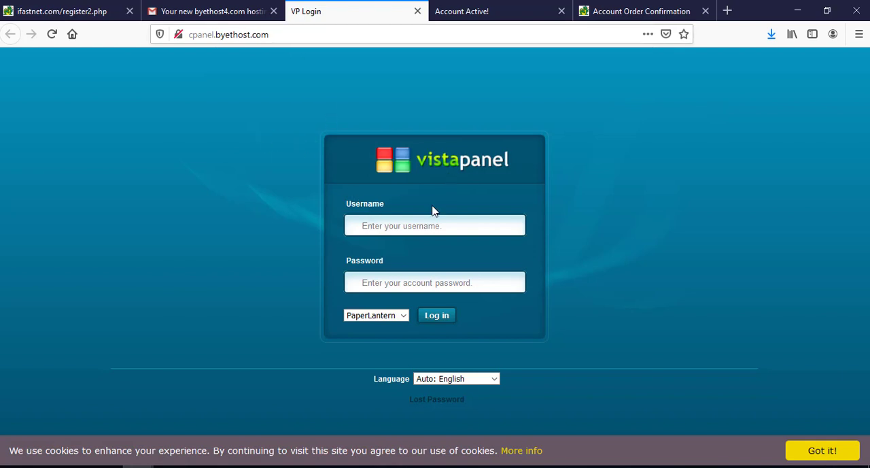
Fill in the VistaPanel username with the control panel username copied from the account order confirmation page.
left_click(419, 225)
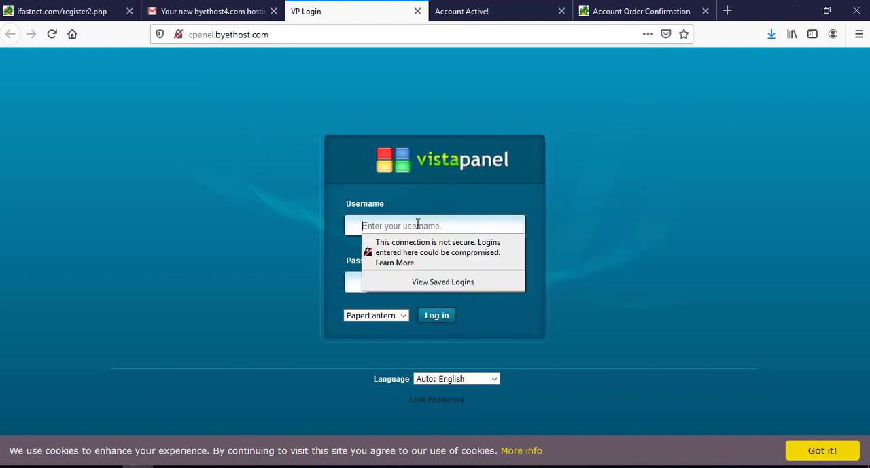
left_click(655, 13)
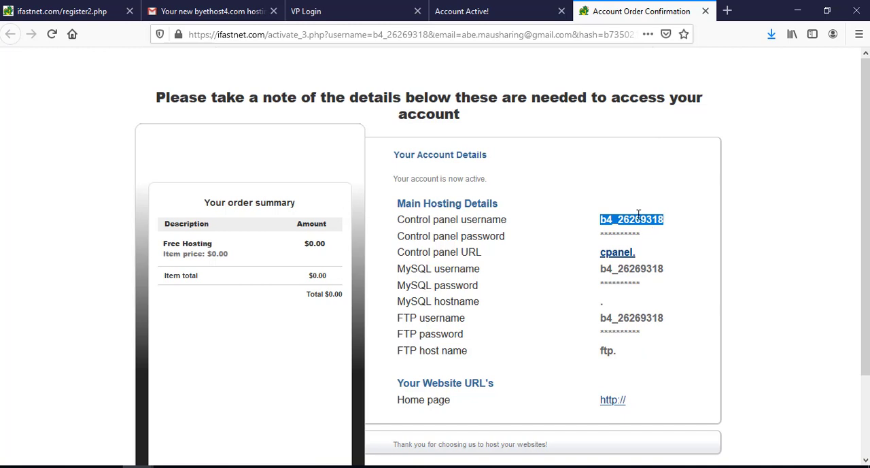
left_click(359, 12)
left_click(415, 224)
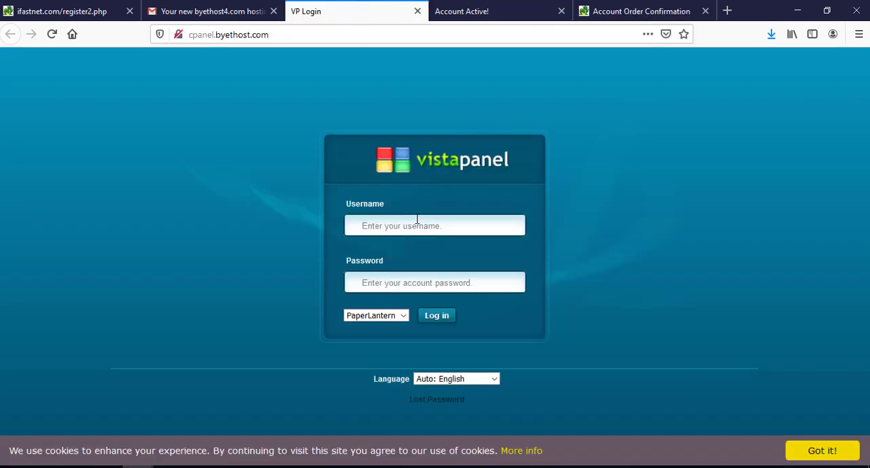
key("ctrl+v")
left_click(604, 233)
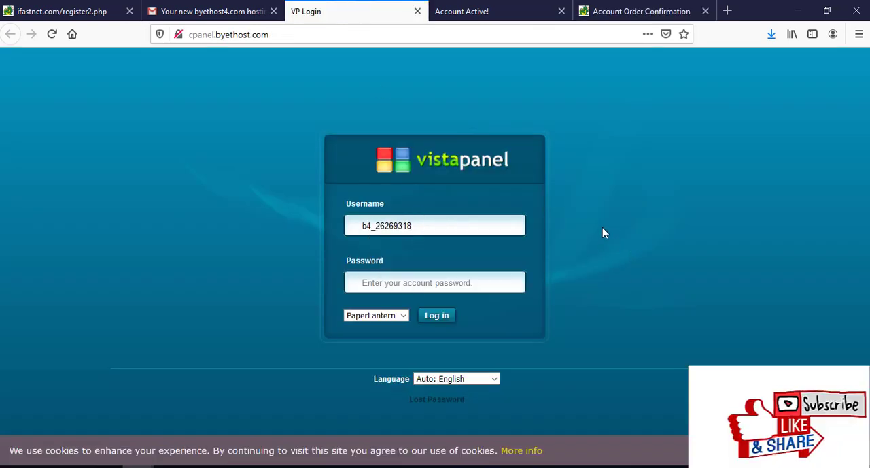
Enter the account password, log in to VistaPanel and decline saving the login in the browser.
left_click(419, 278)
type("•••")
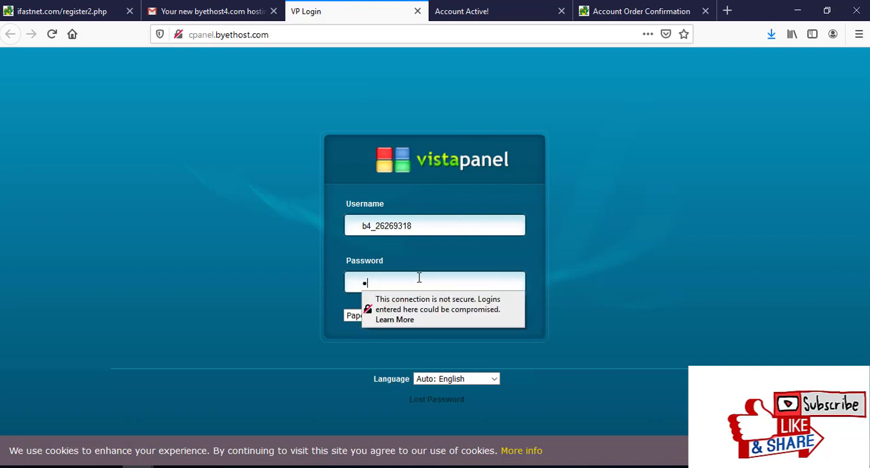
type("•••••")
key("Return")
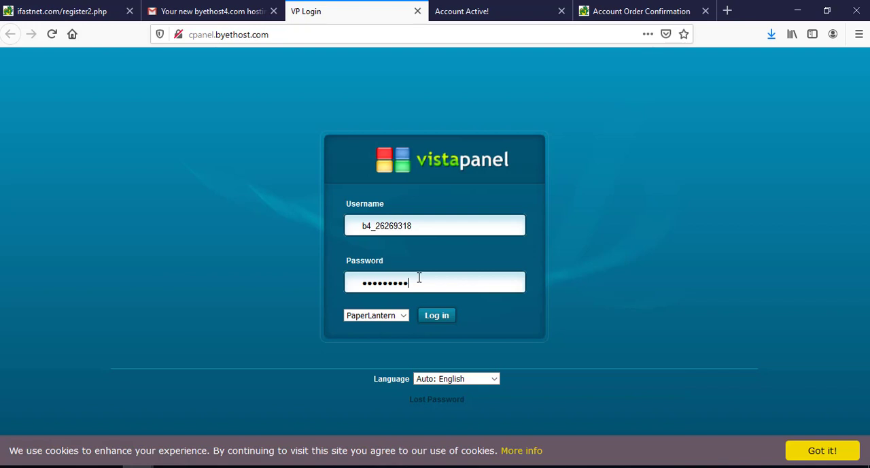
key("Return")
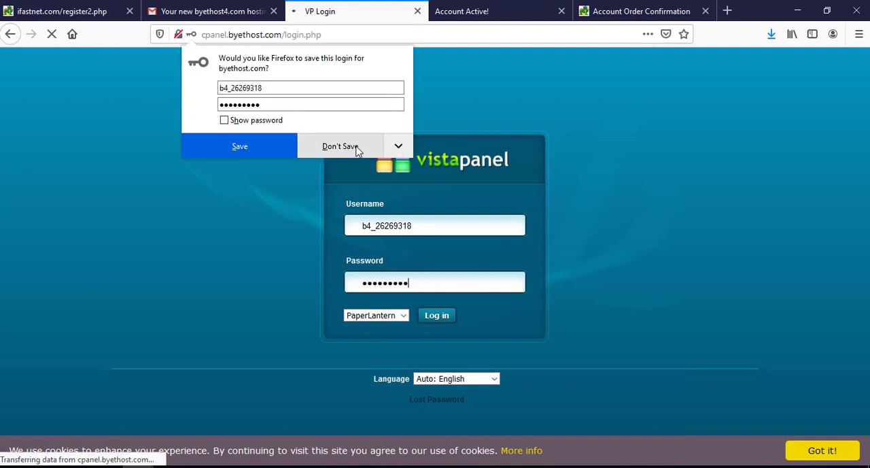
left_click(358, 149)
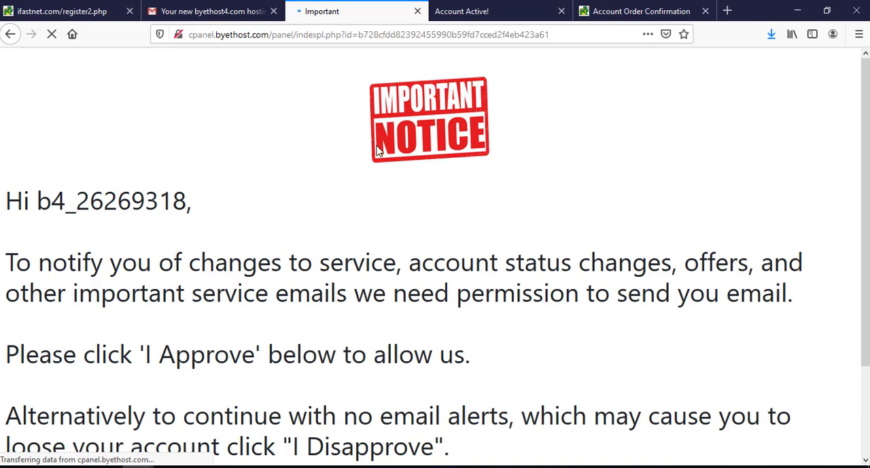
Read the email permission notice and approve receiving service emails.
scroll(374, 146, "down", 3)
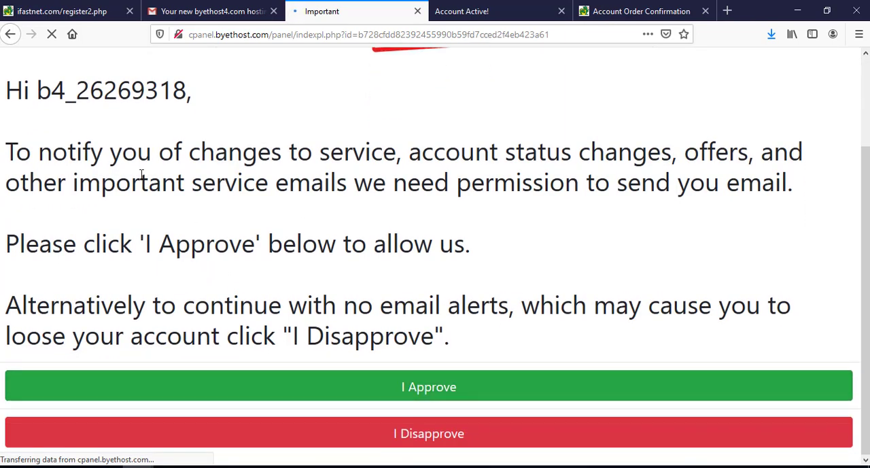
scroll(282, 216, "up", 3)
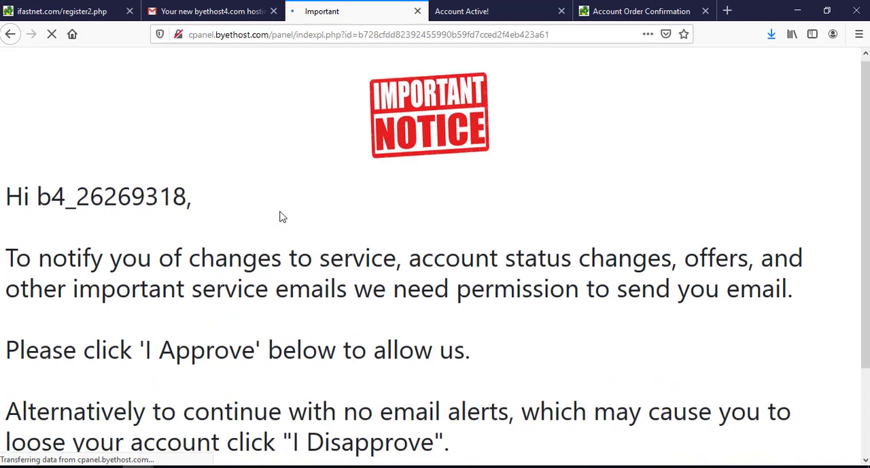
scroll(282, 216, "down", 2)
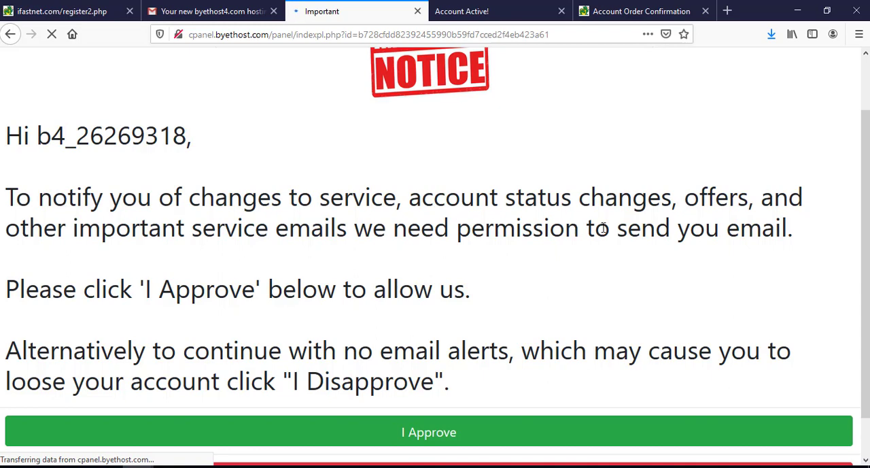
scroll(605, 231, "down", 1)
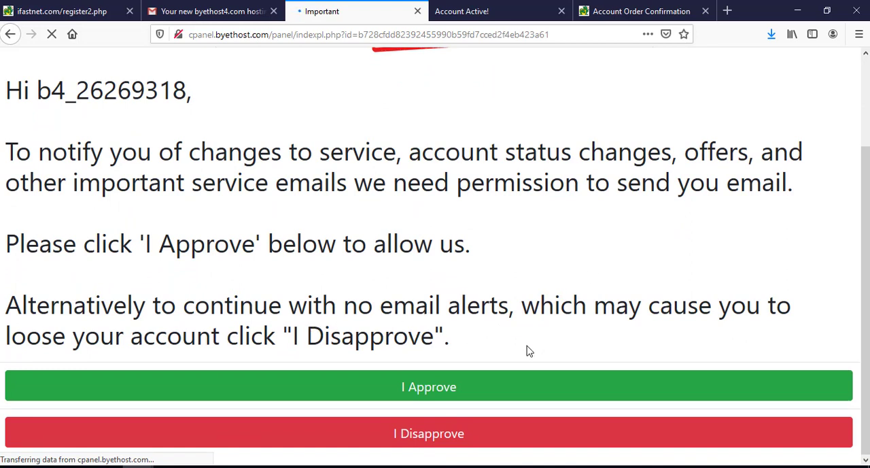
left_click(432, 393)
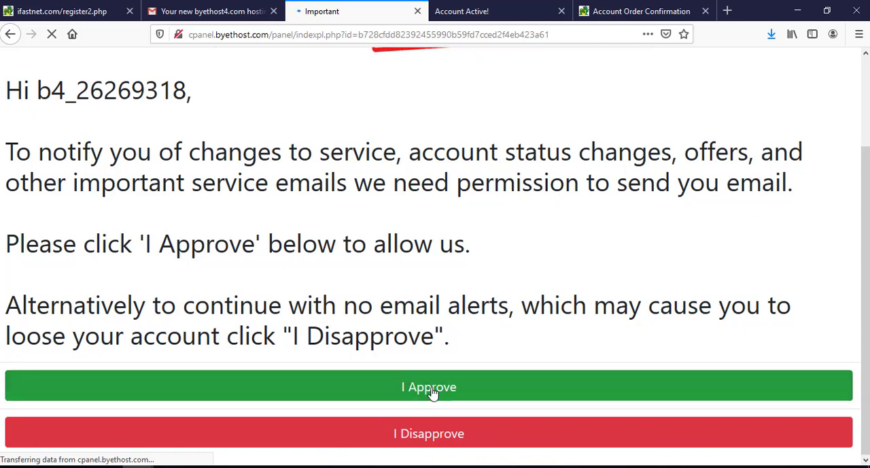
left_click(433, 393)
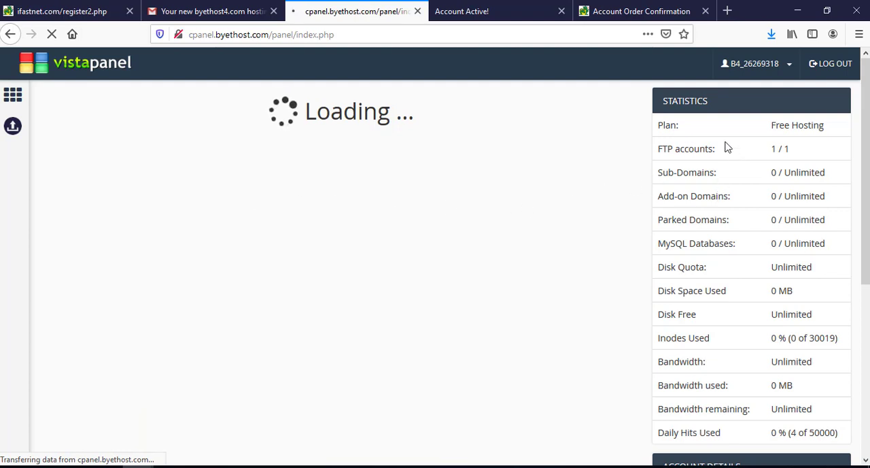
Examine the hosting plan statistics and the account details, including the MySQL hostname, MySQL username and FTP hostname.
left_click_drag(666, 126, 753, 152)
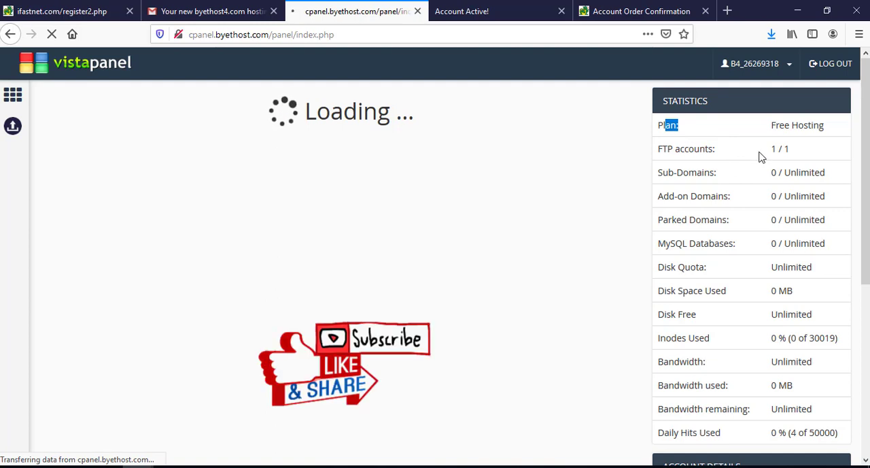
left_click_drag(676, 149, 695, 149)
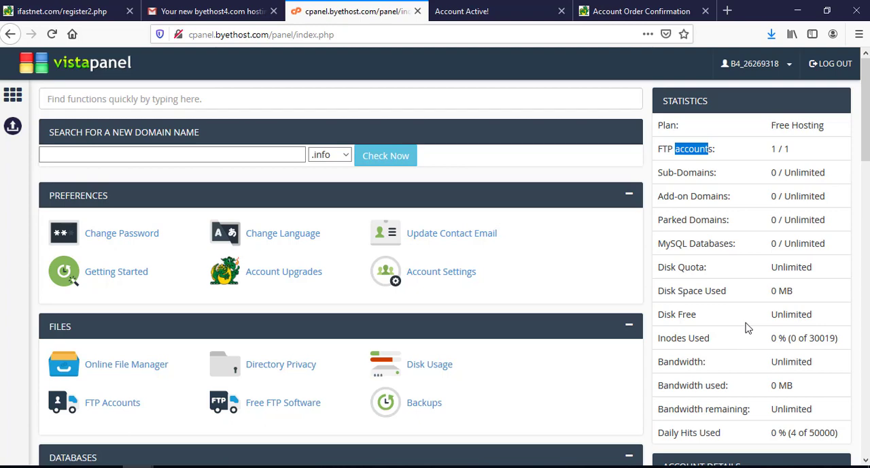
scroll(748, 329, "down", 2)
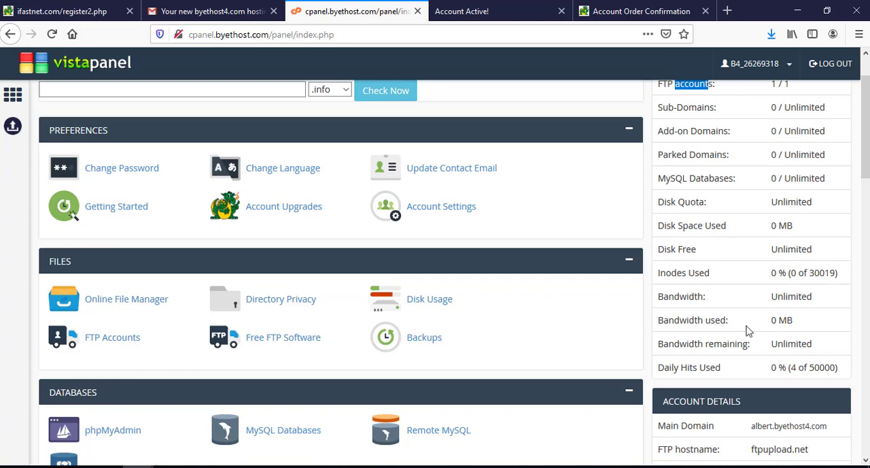
scroll(748, 330, "down", 5)
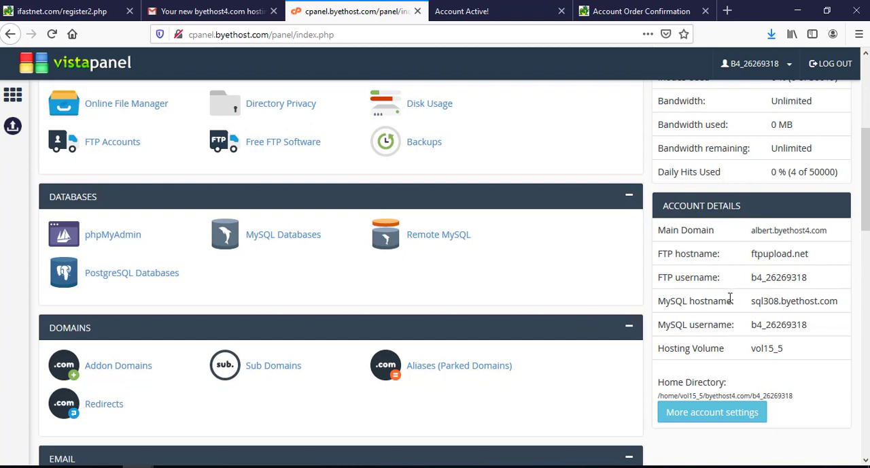
left_click_drag(751, 304, 849, 307)
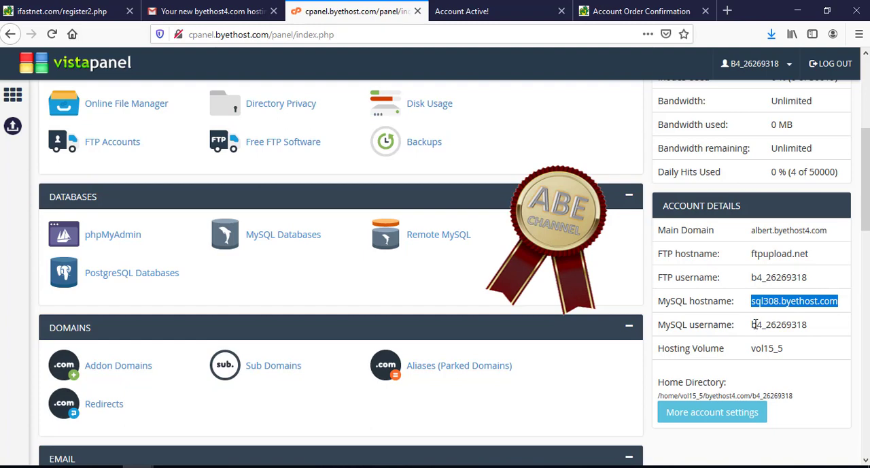
left_click_drag(754, 325, 808, 324)
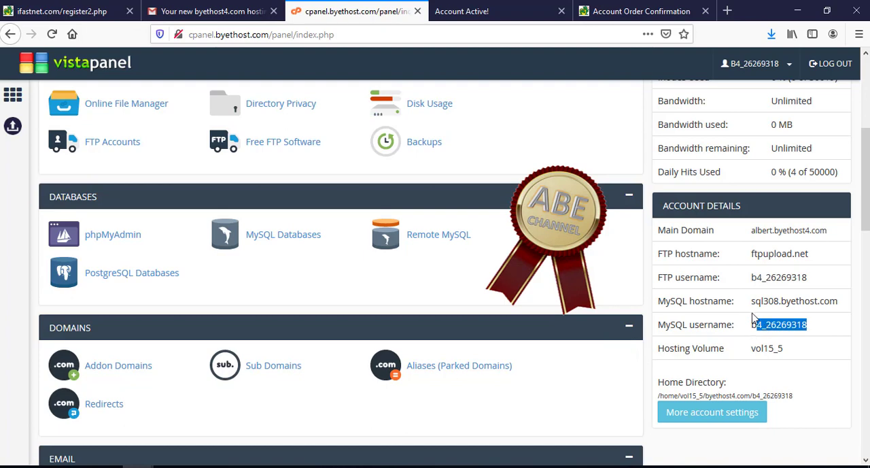
left_click(749, 278)
left_click_drag(752, 255, 811, 255)
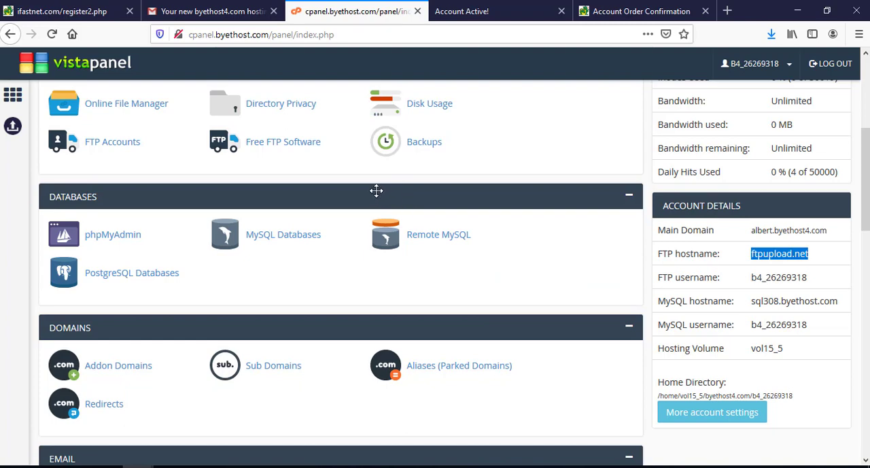
Open the Online File Manager from the Files section in a new browser tab and switch to it.
scroll(446, 253, "up", 2)
scroll(446, 253, "up", 5)
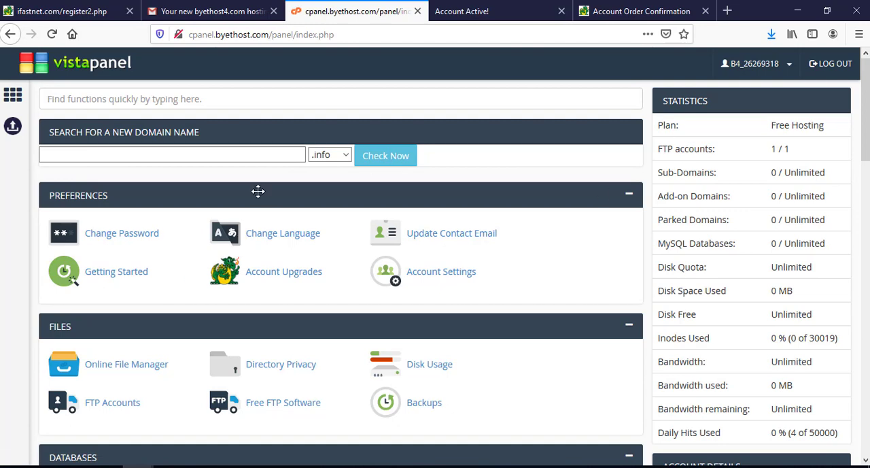
scroll(182, 262, "down", 2)
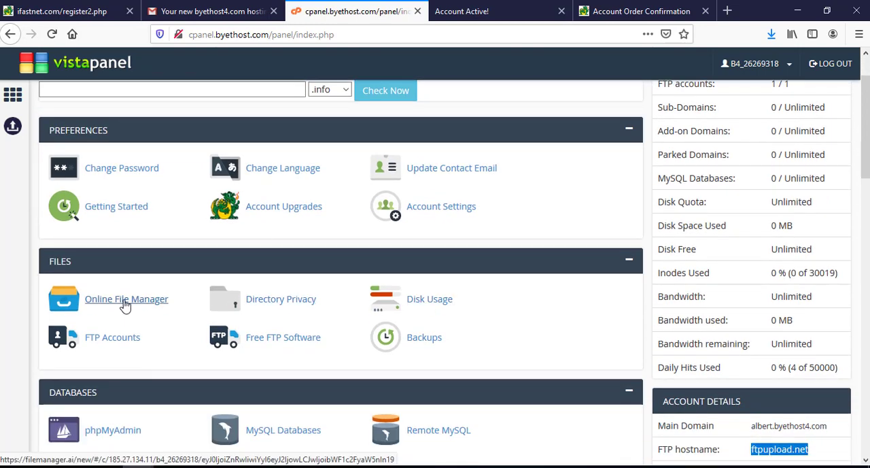
right_click(125, 308)
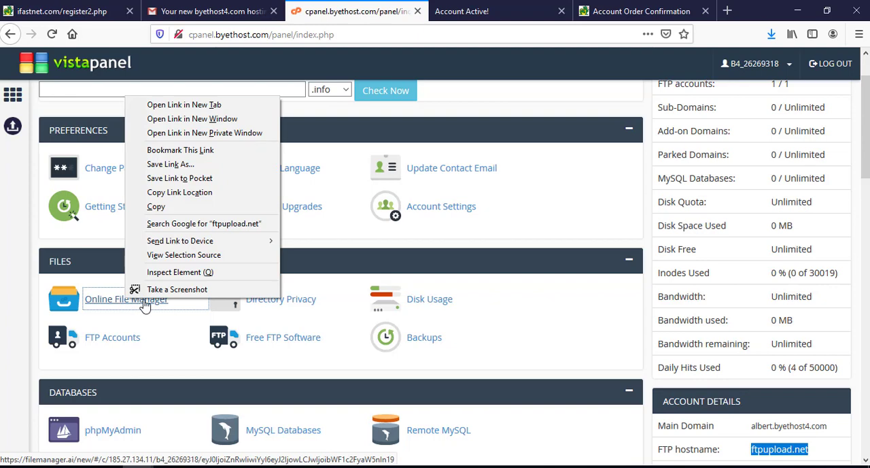
left_click(166, 105)
left_click(420, 12)
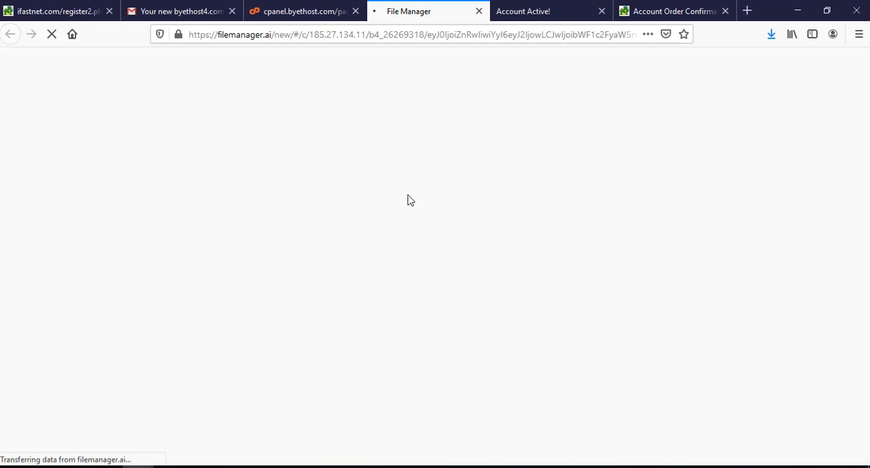
Return to the control panel and look through its Files, Databases, Domains and Email sections.
left_click(299, 13)
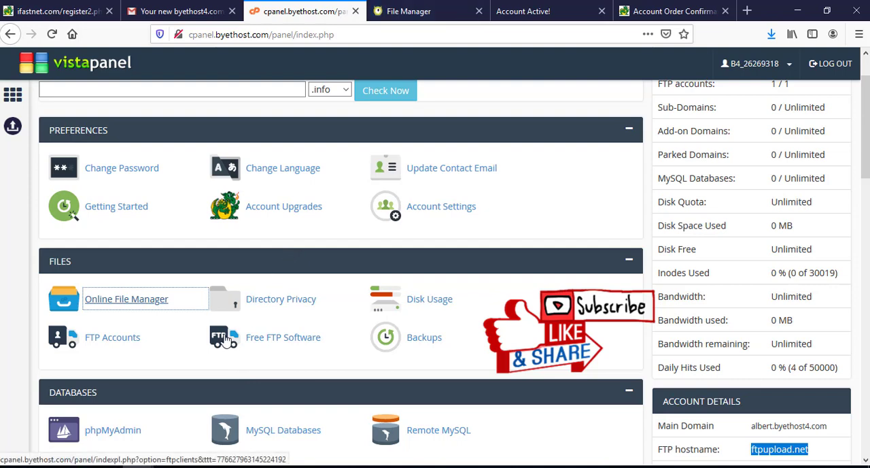
scroll(224, 339, "down", 2)
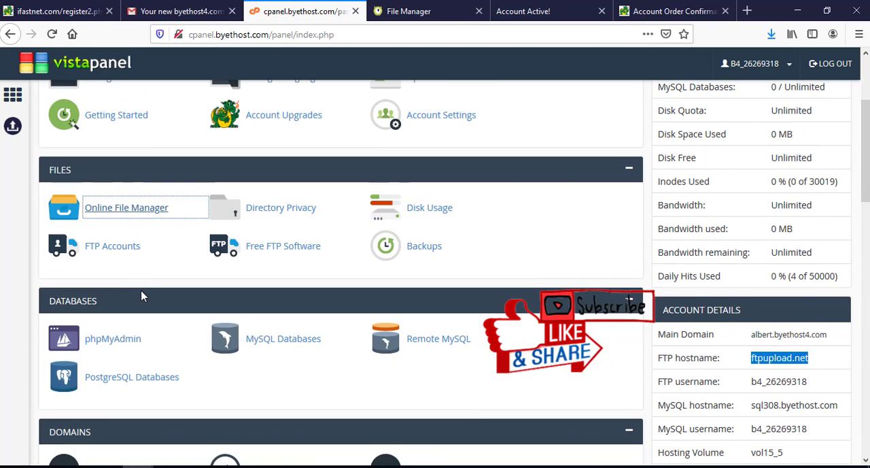
scroll(122, 312, "down", 2)
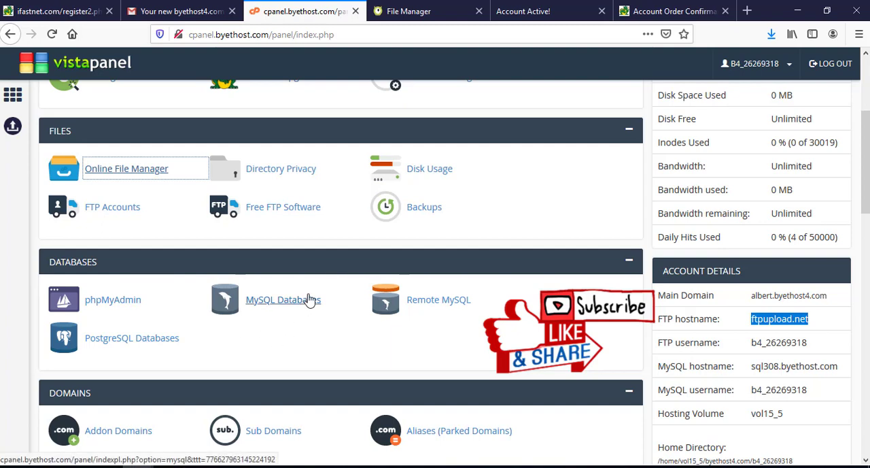
scroll(305, 299, "down", 2)
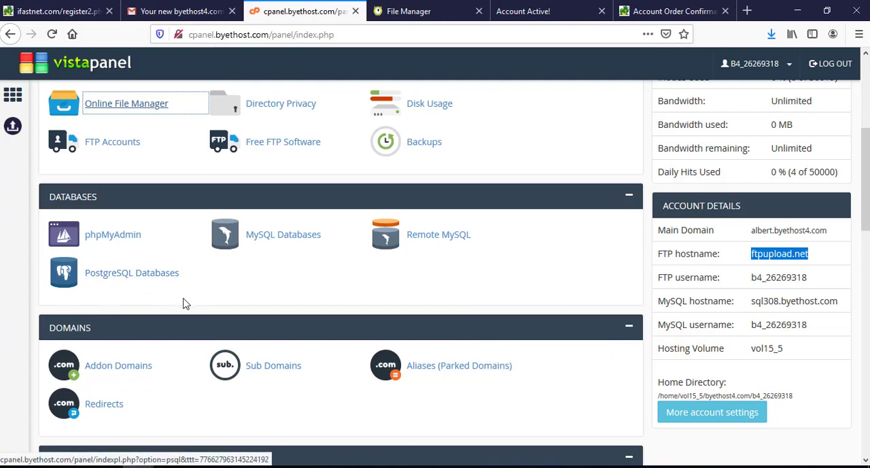
scroll(247, 298, "down", 2)
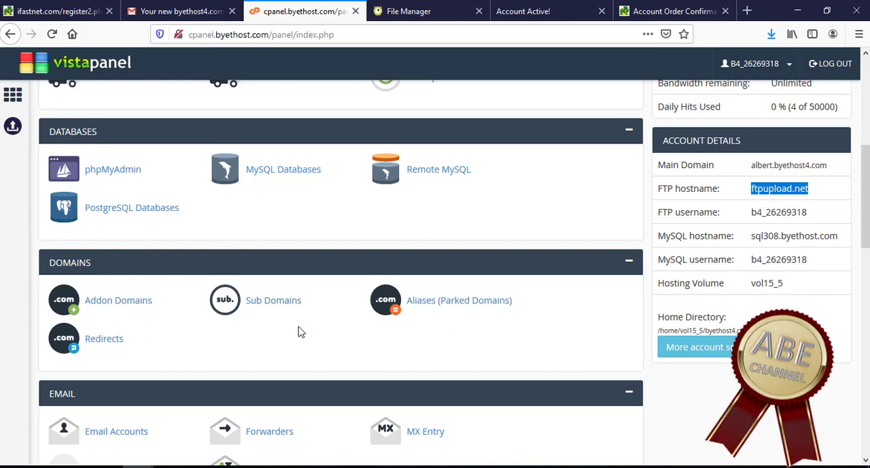
scroll(316, 343, "down", 2)
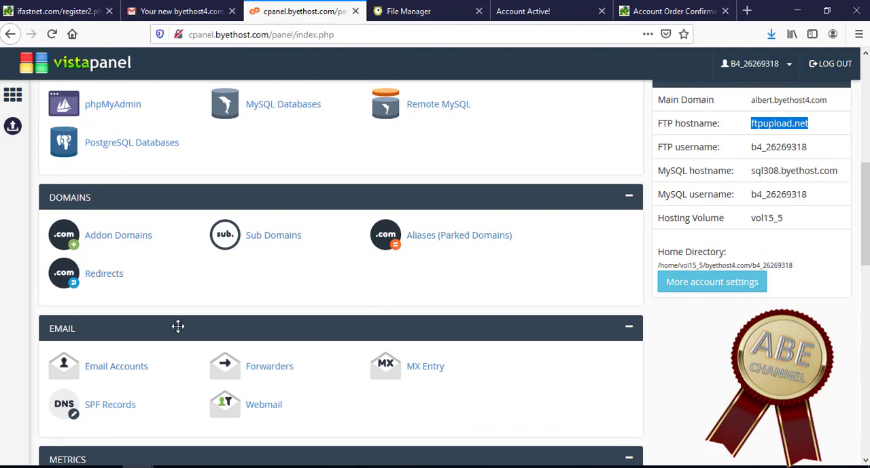
scroll(217, 327, "down", 1)
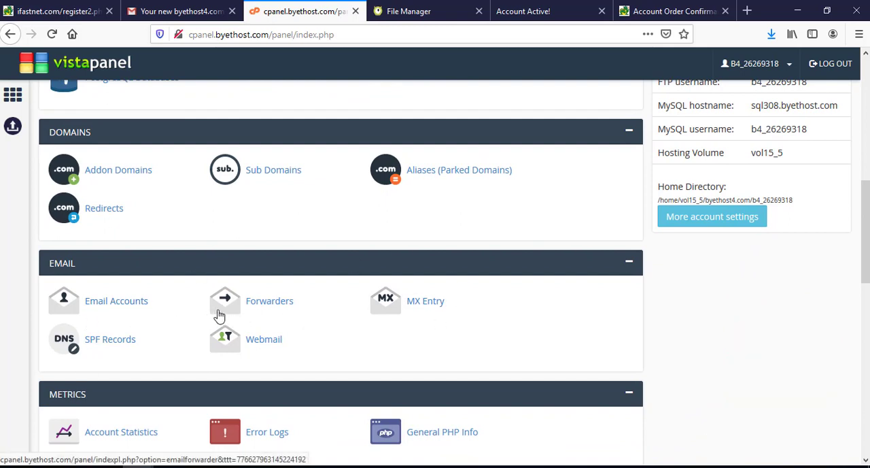
Open Email Accounts and read the notice about email on free hosting.
left_click(116, 309)
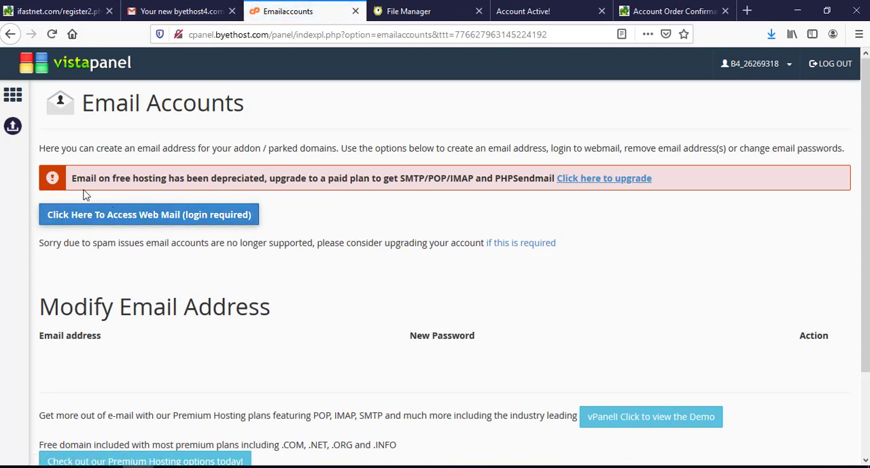
left_click_drag(72, 179, 387, 177)
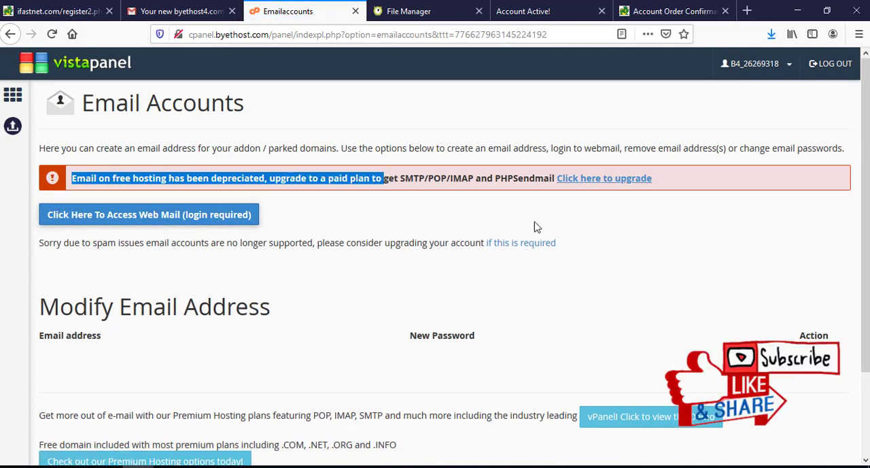
left_click(609, 235)
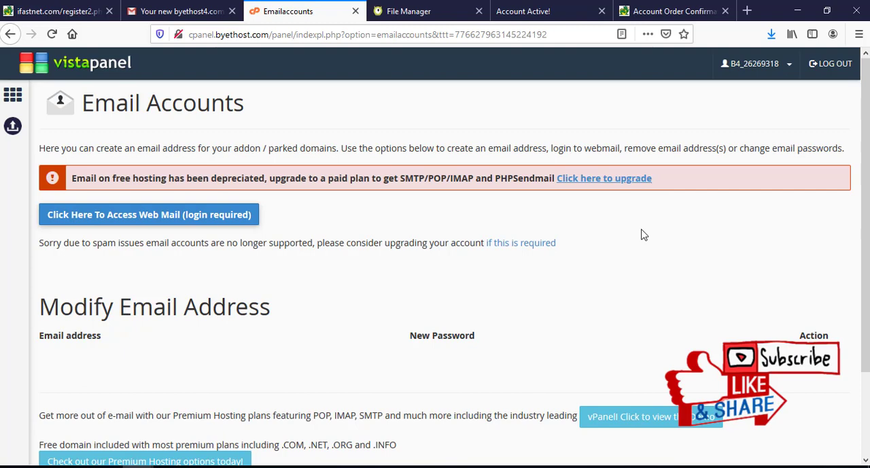
Look through the rest of the Email Accounts page, including Modify Email Address, and return to the control panel's main page.
scroll(643, 234, "down", 2)
scroll(636, 238, "down", 1)
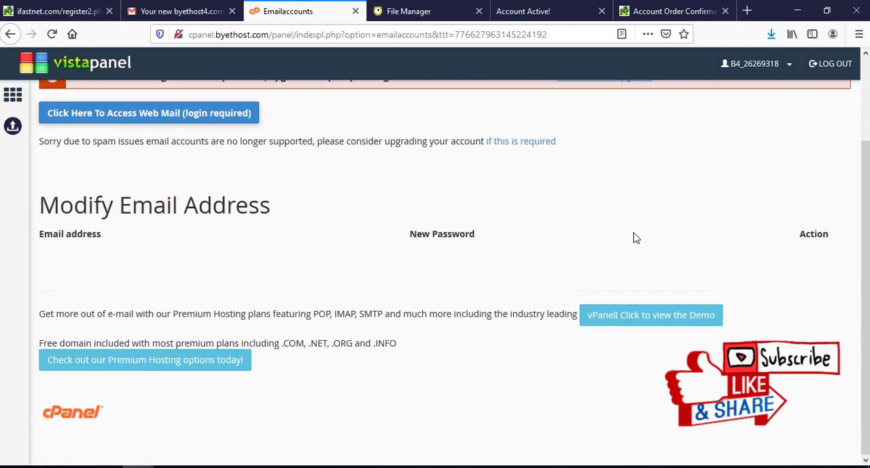
scroll(408, 262, "up", 3)
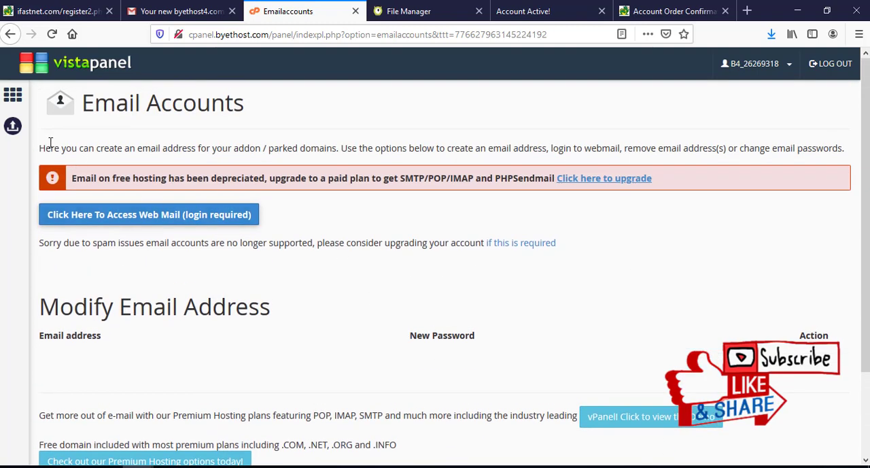
left_click(8, 34)
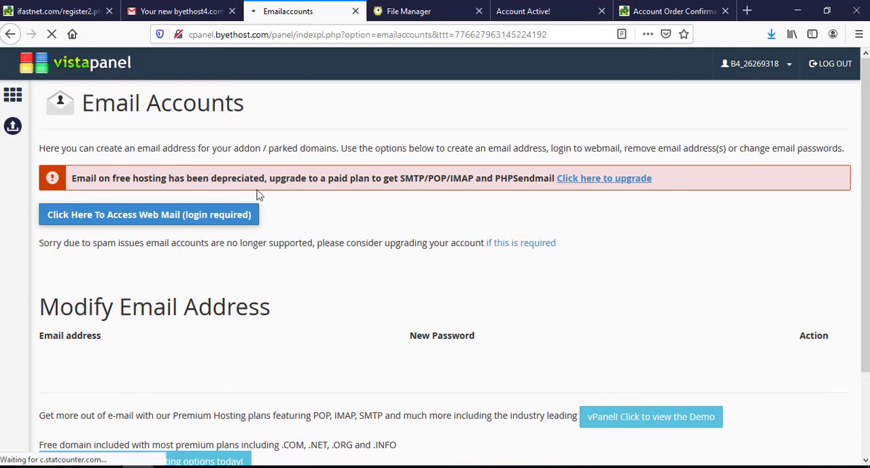
Look through the control panel's Metrics, Security, Software, Advanced, Softaculous Apps Installer and Support sections, and return to the Preferences section.
scroll(333, 229, "down", 6)
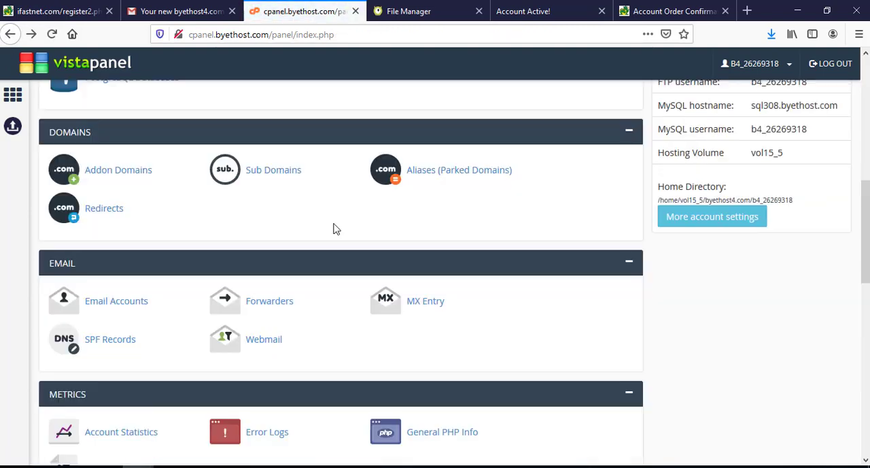
scroll(333, 229, "up", 4)
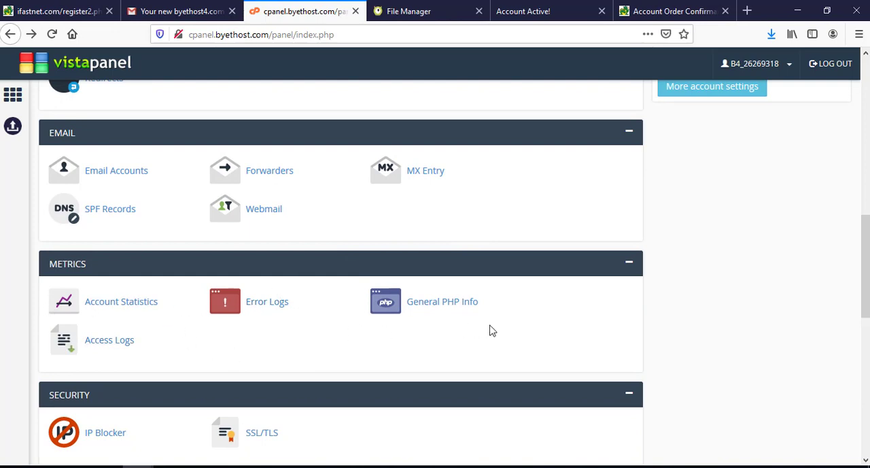
scroll(493, 329, "down", 2)
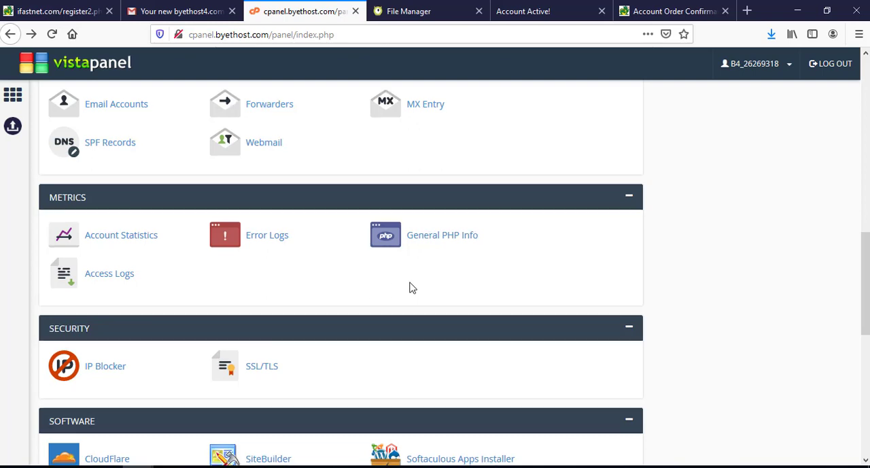
scroll(410, 288, "down", 3)
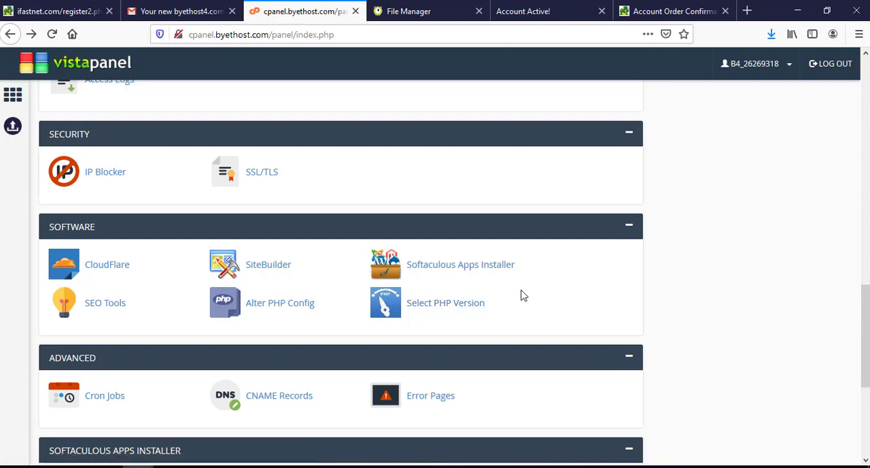
scroll(522, 296, "down", 4)
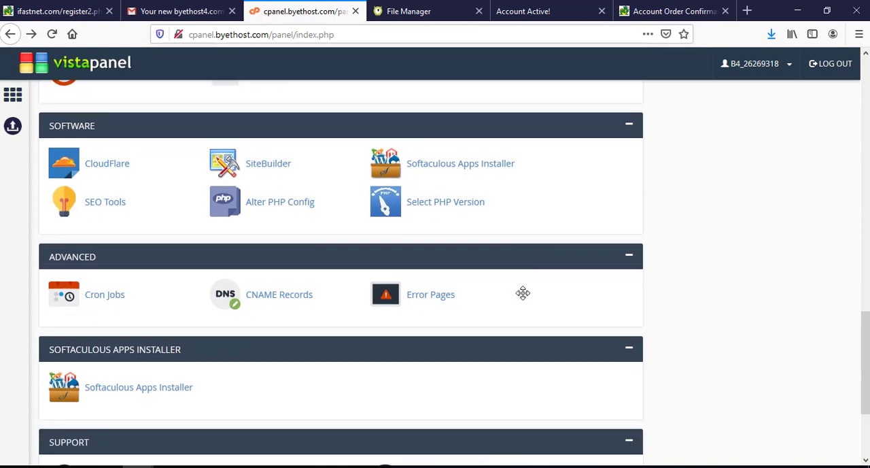
scroll(525, 299, "down", 2)
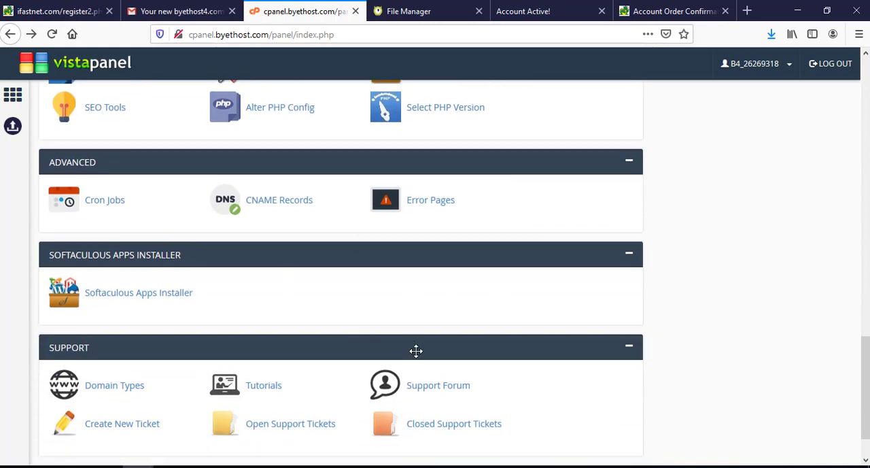
scroll(292, 333, "down", 1)
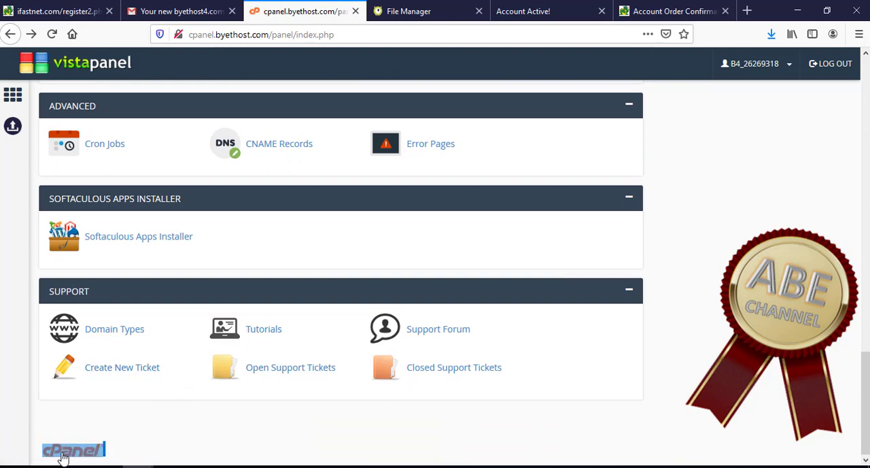
scroll(177, 439, "up", 7)
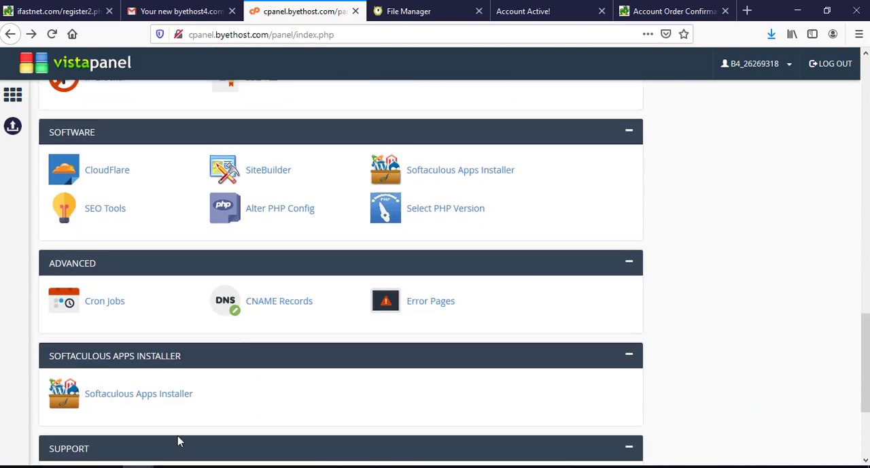
scroll(177, 434, "up", 10)
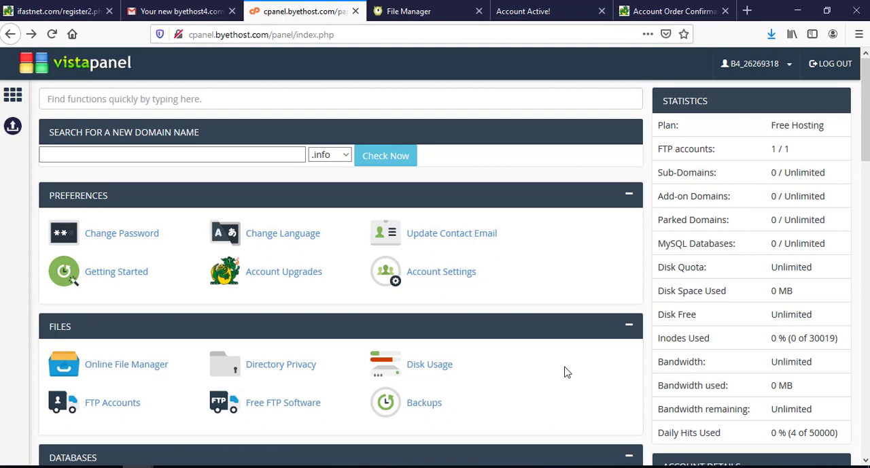
mouse_move(389, 467)
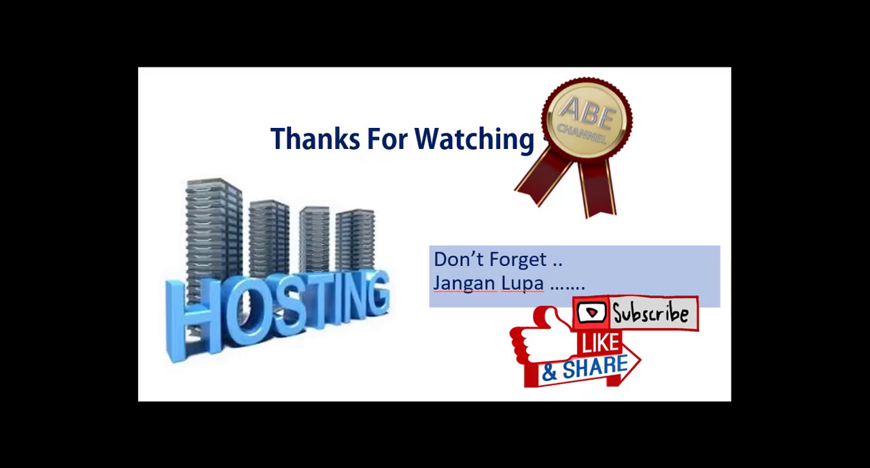